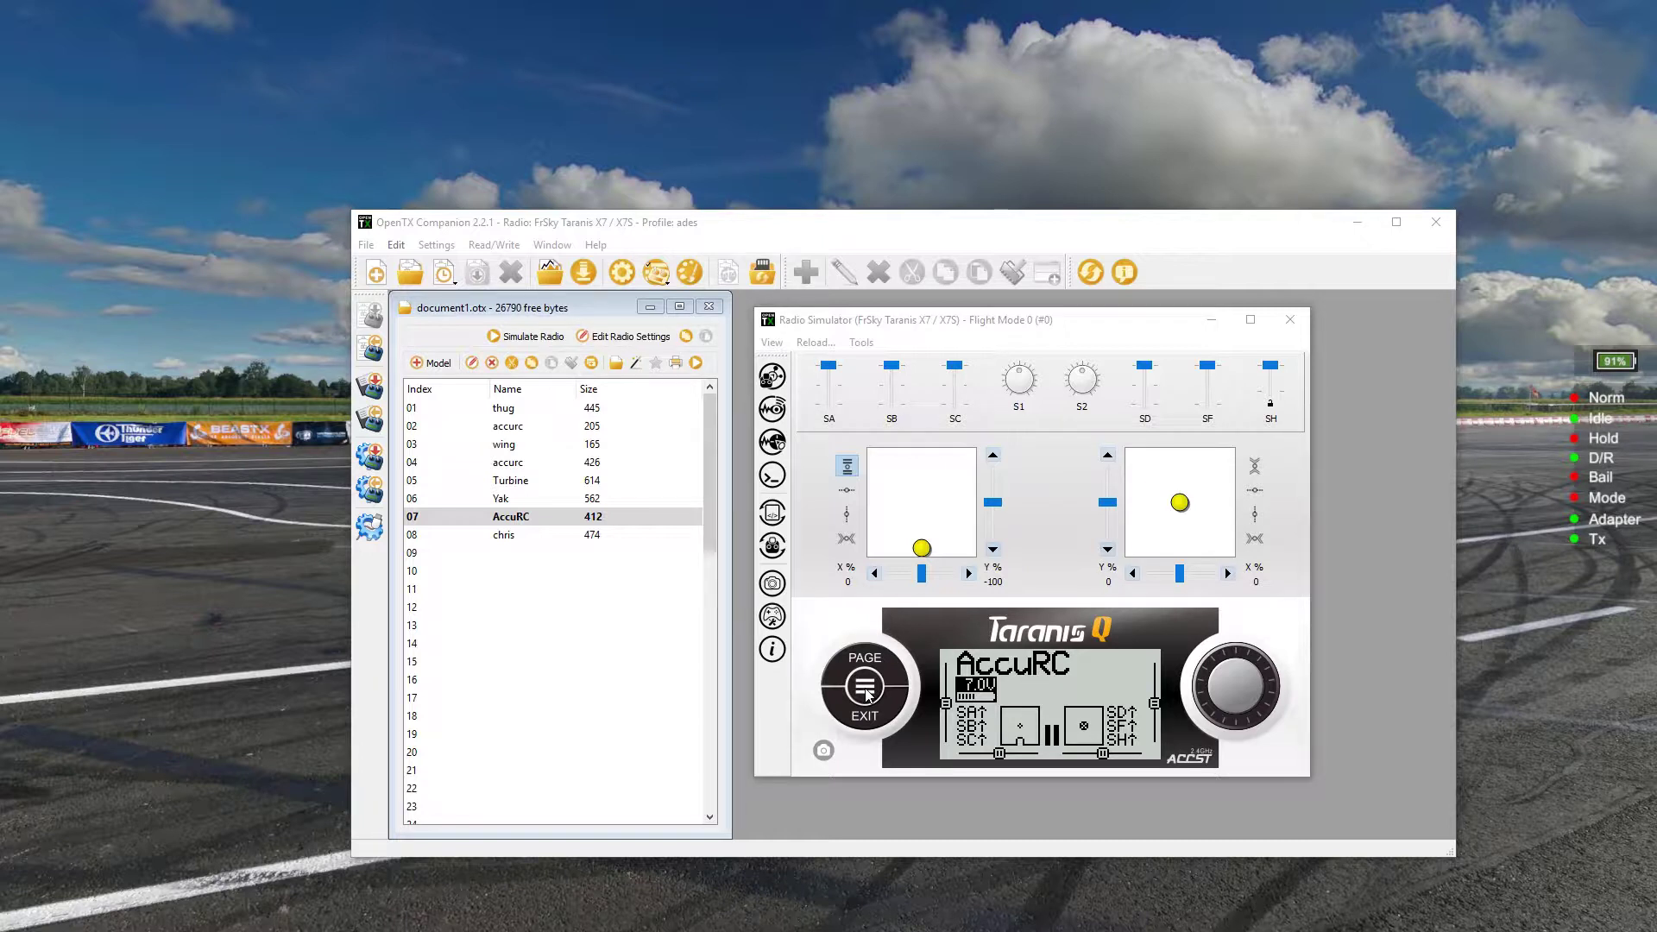
Review the AccuRC model's setup, flight modes, inputs and mixer pages in the Taranis radio simulator.
click(866, 691)
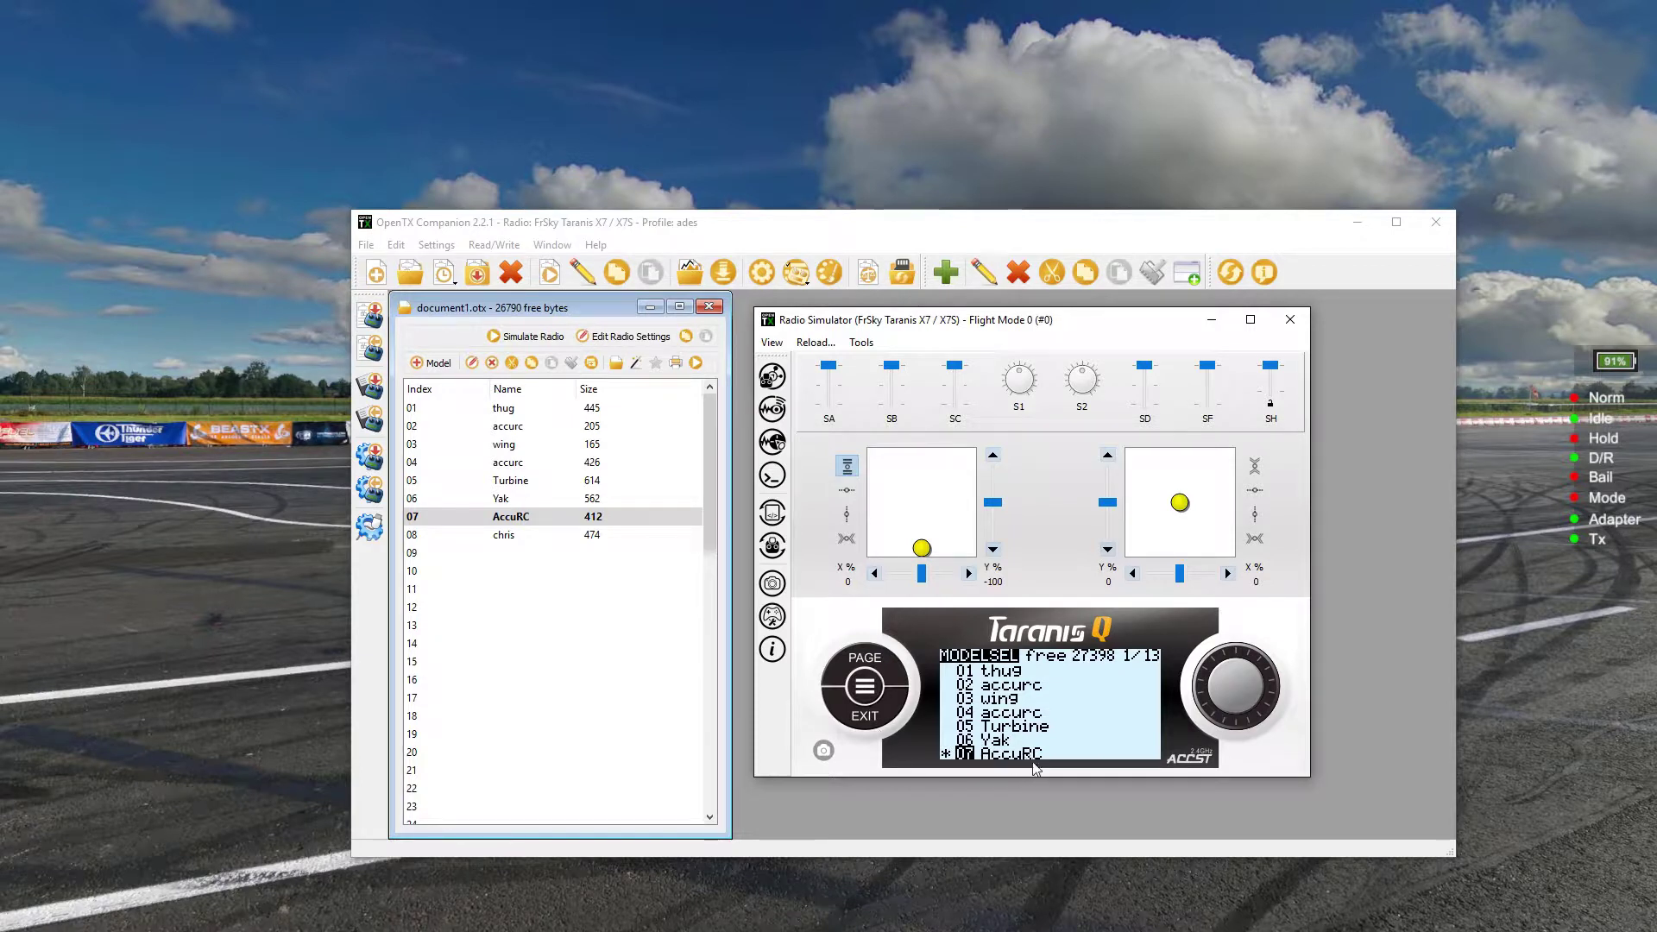
click(863, 660)
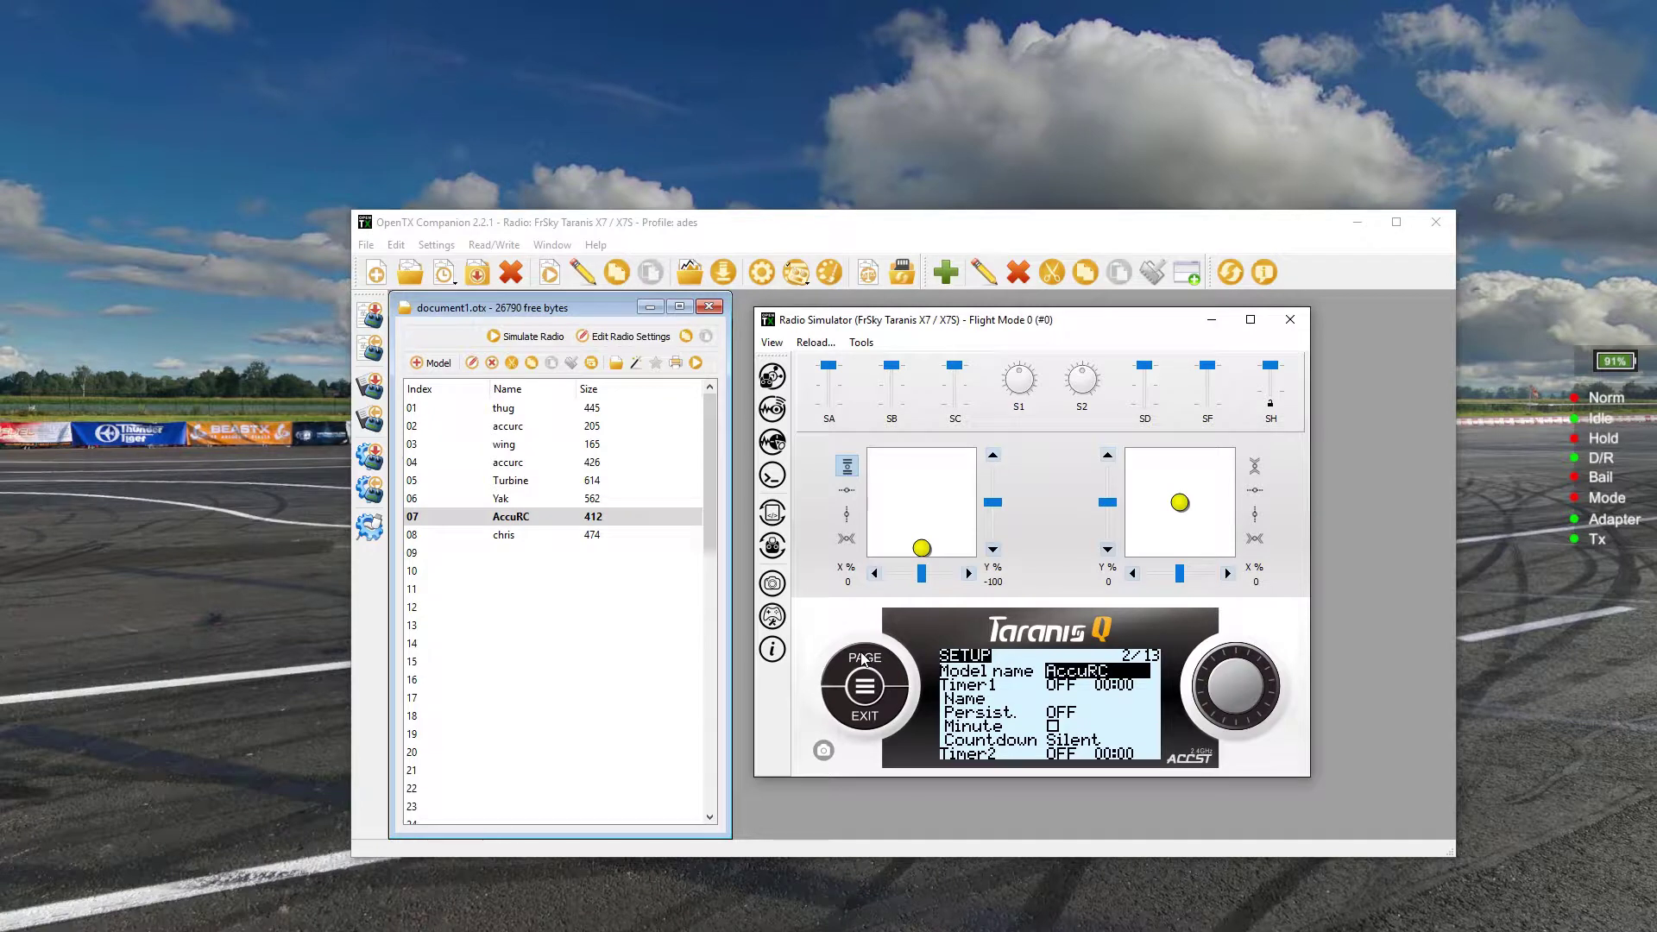
click(864, 659)
click(863, 659)
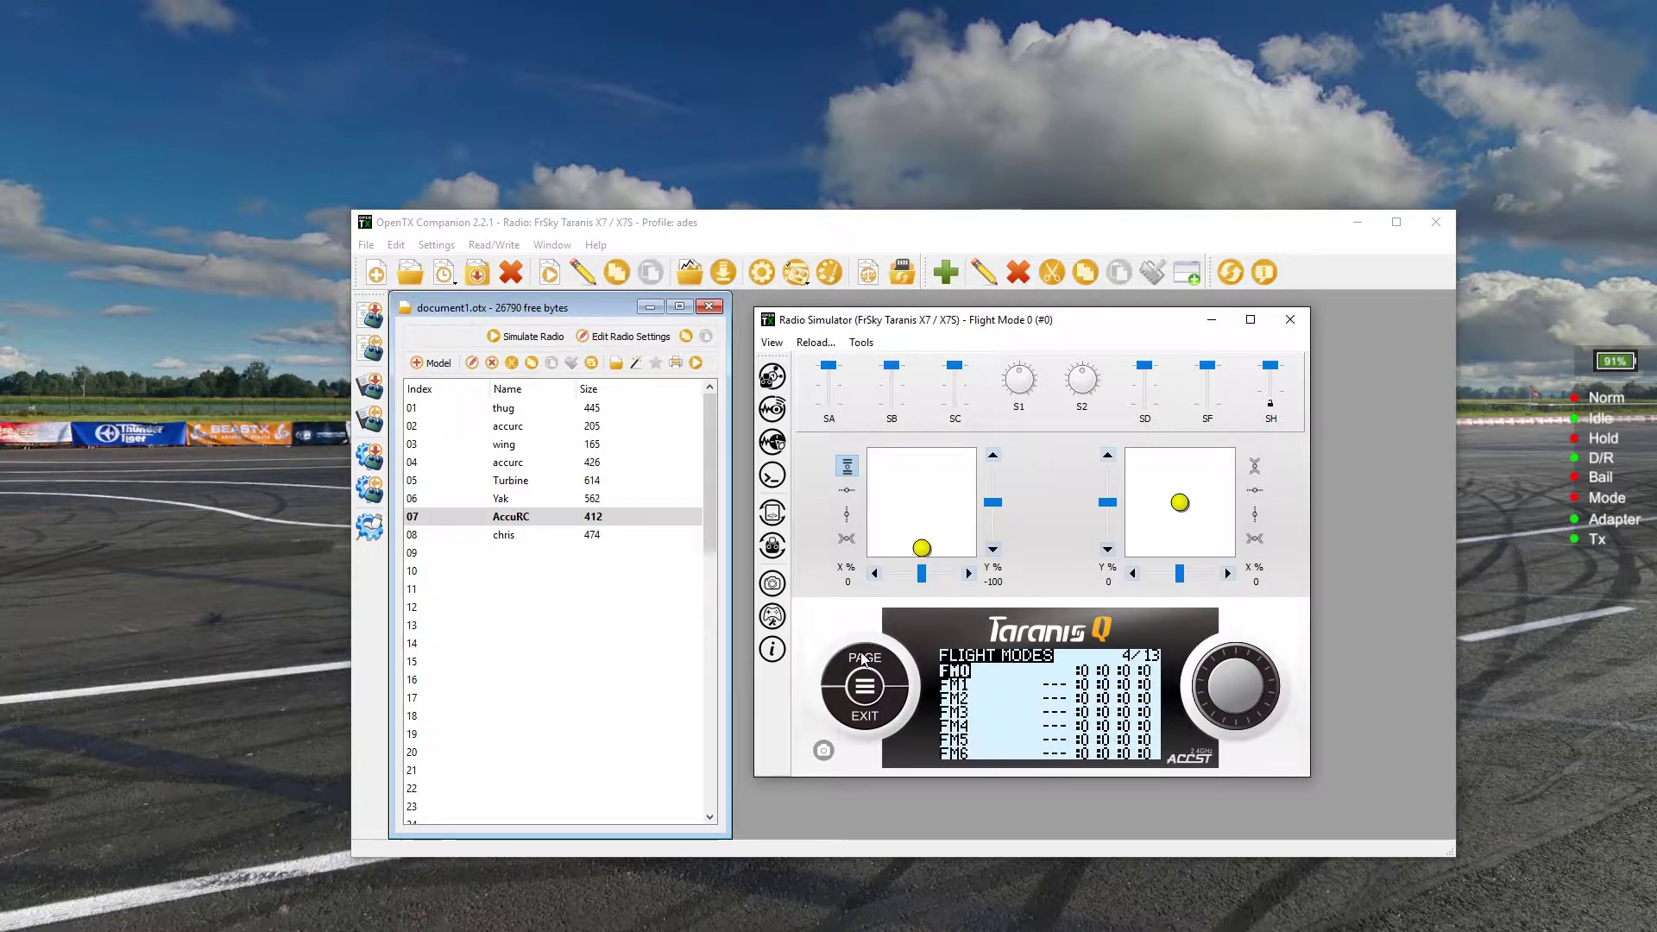
click(864, 660)
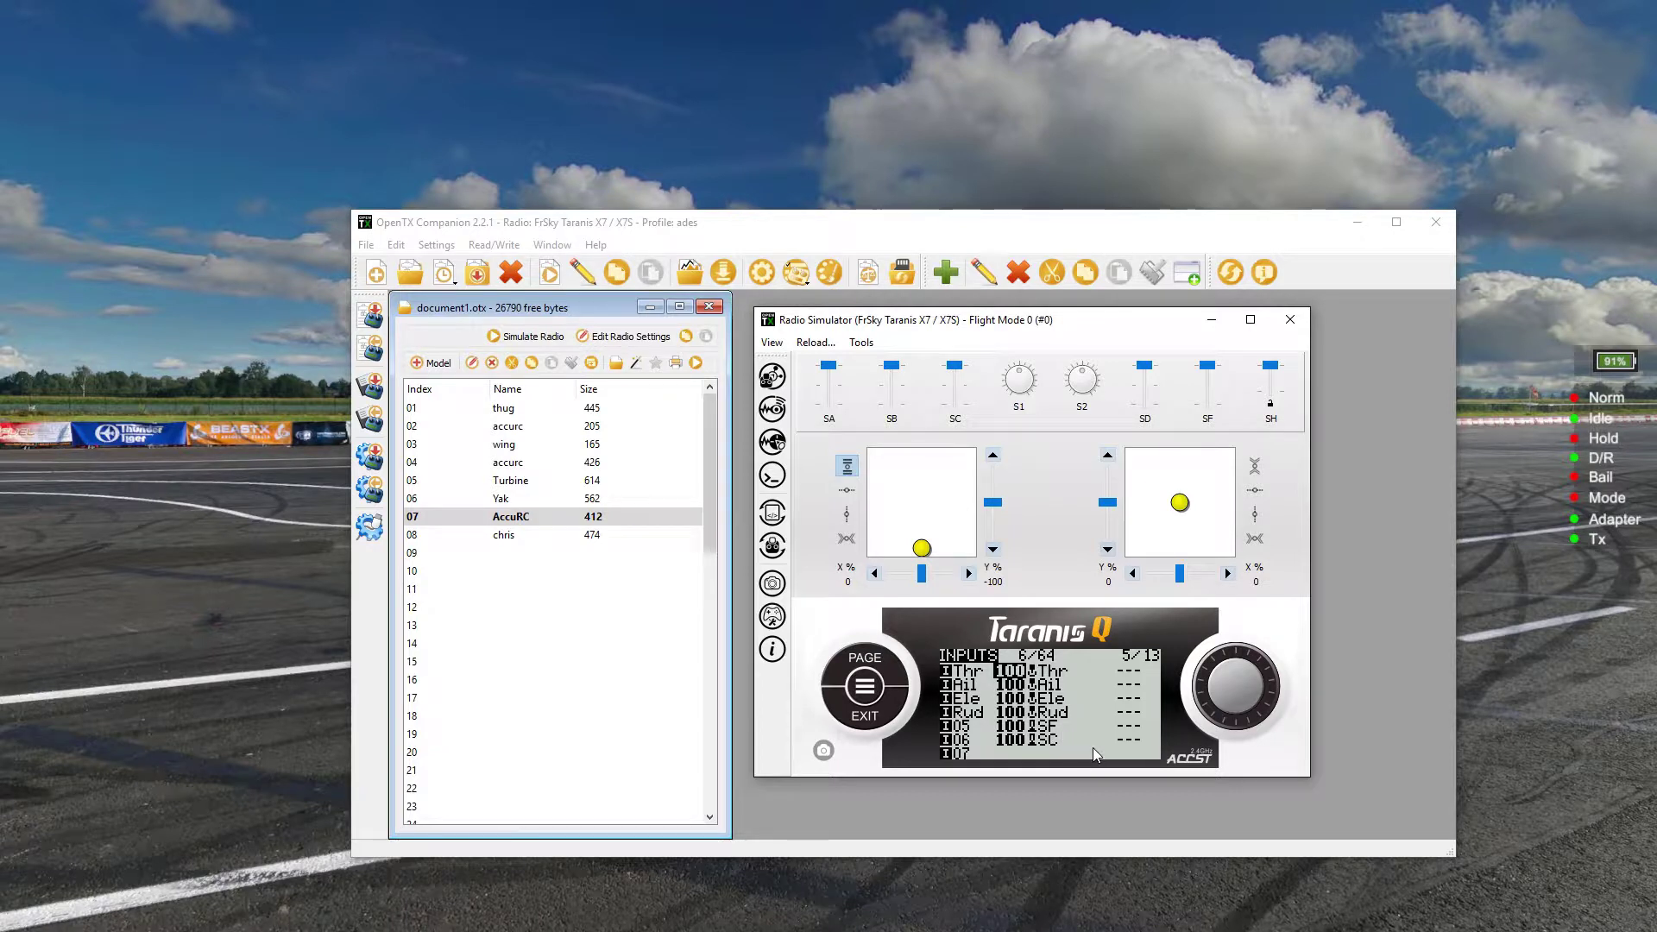
click(869, 659)
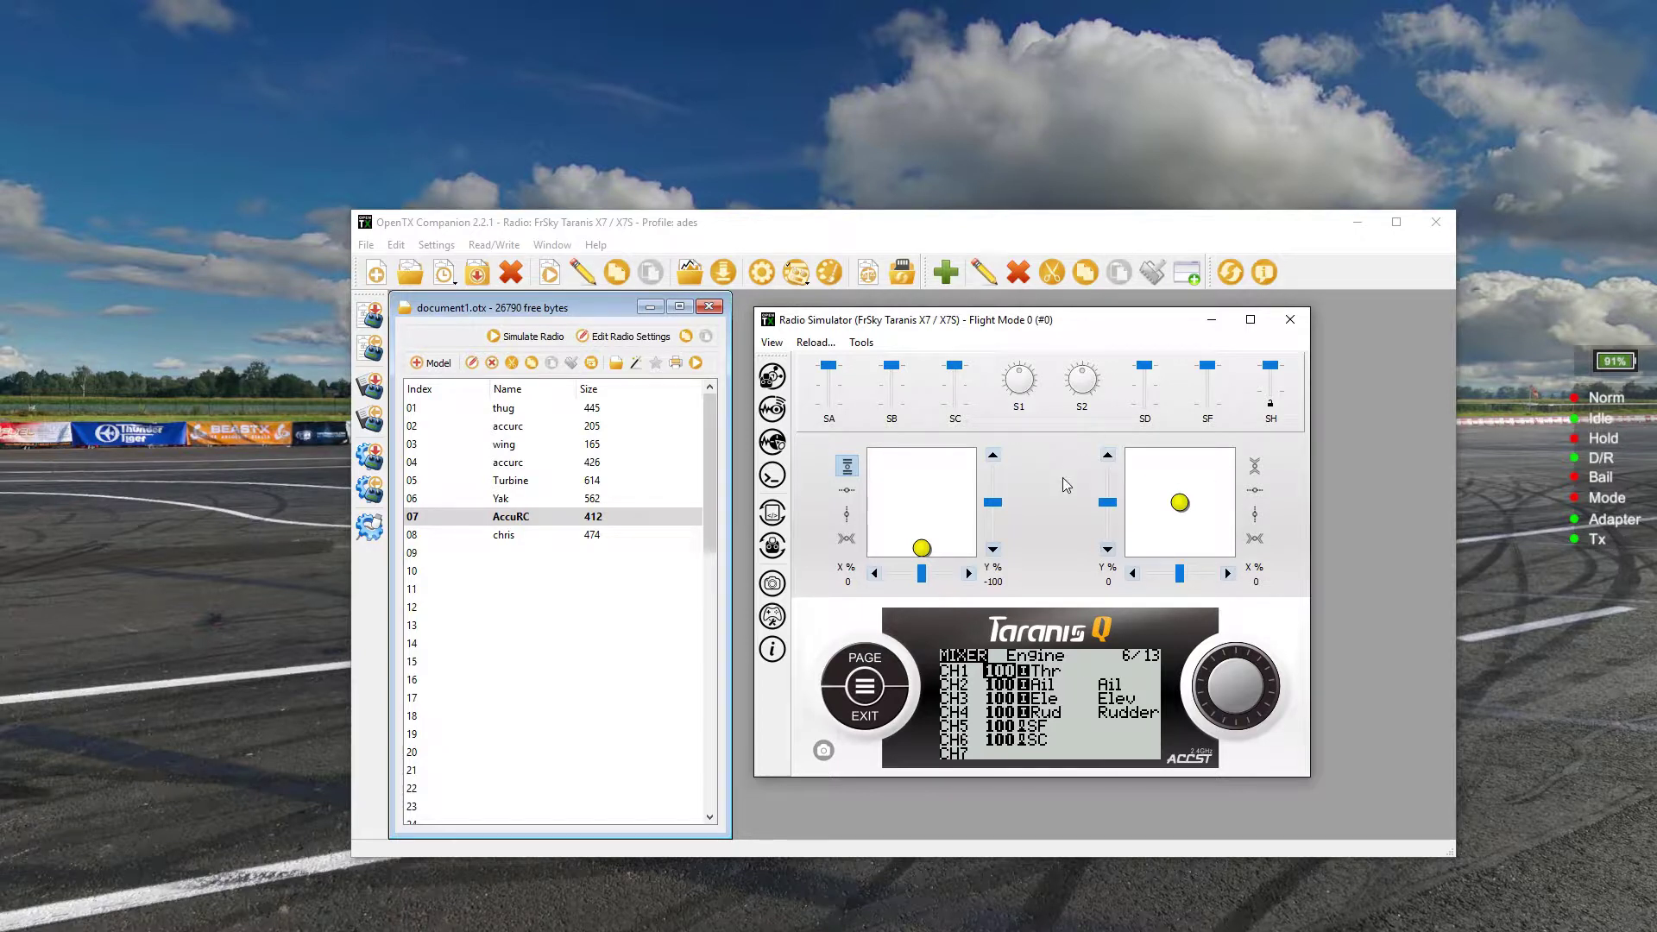
click(863, 690)
Switch to AccuRC and check the transmitter's device settings, including the available devices for the Taranis preset.
click(159, 576)
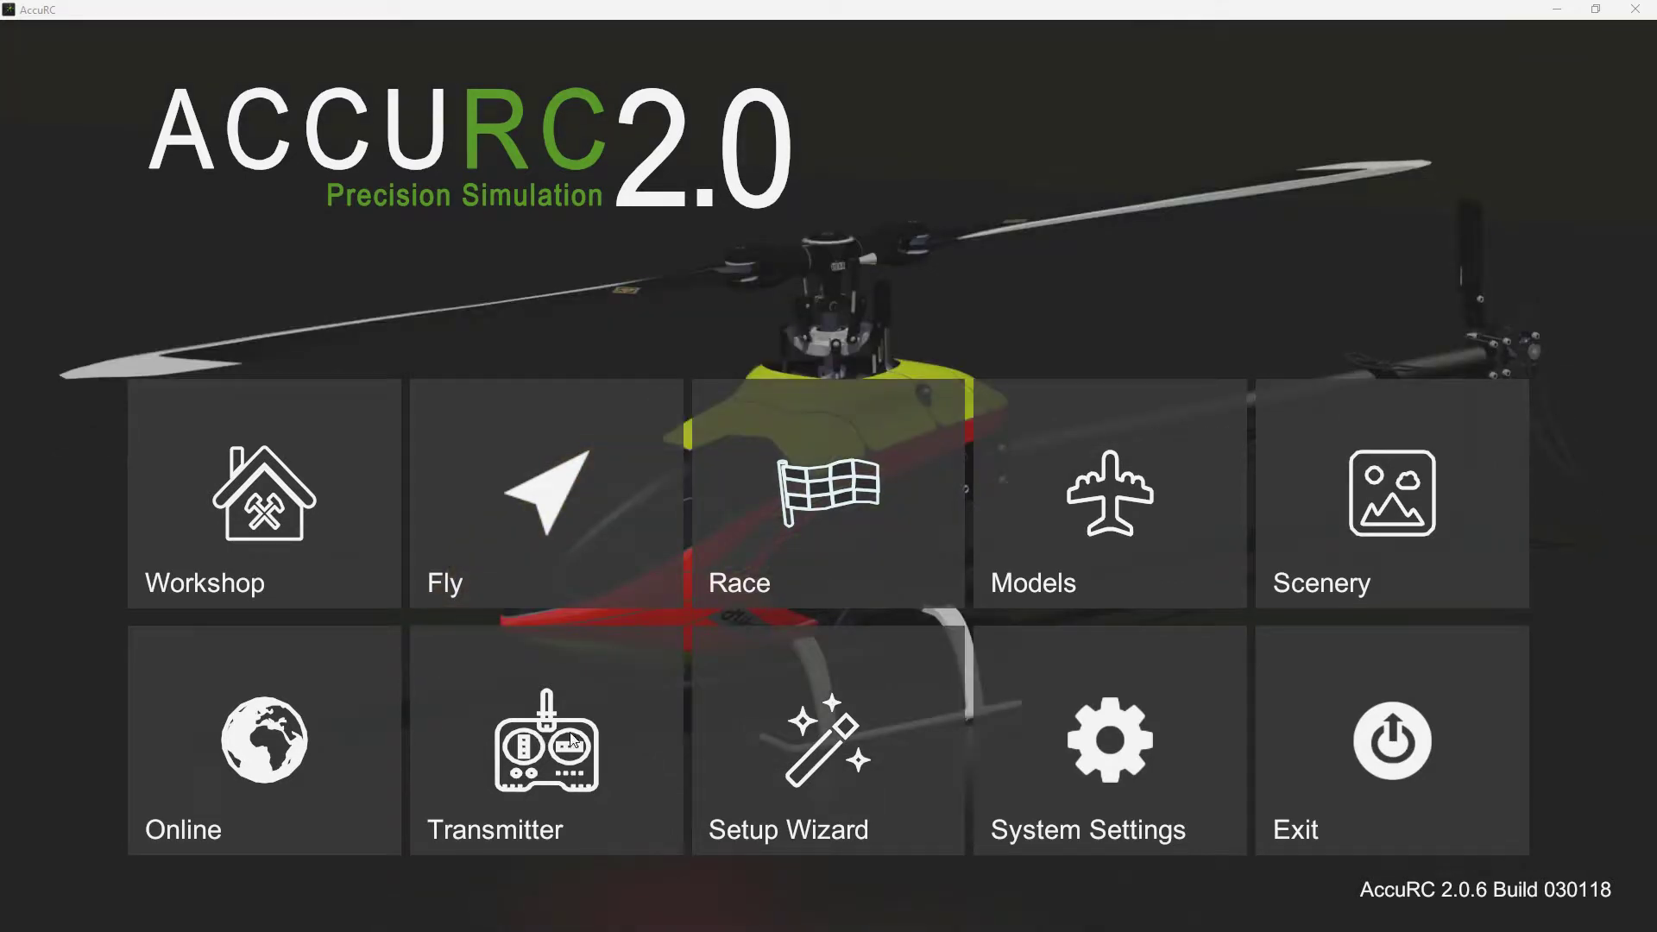
click(550, 746)
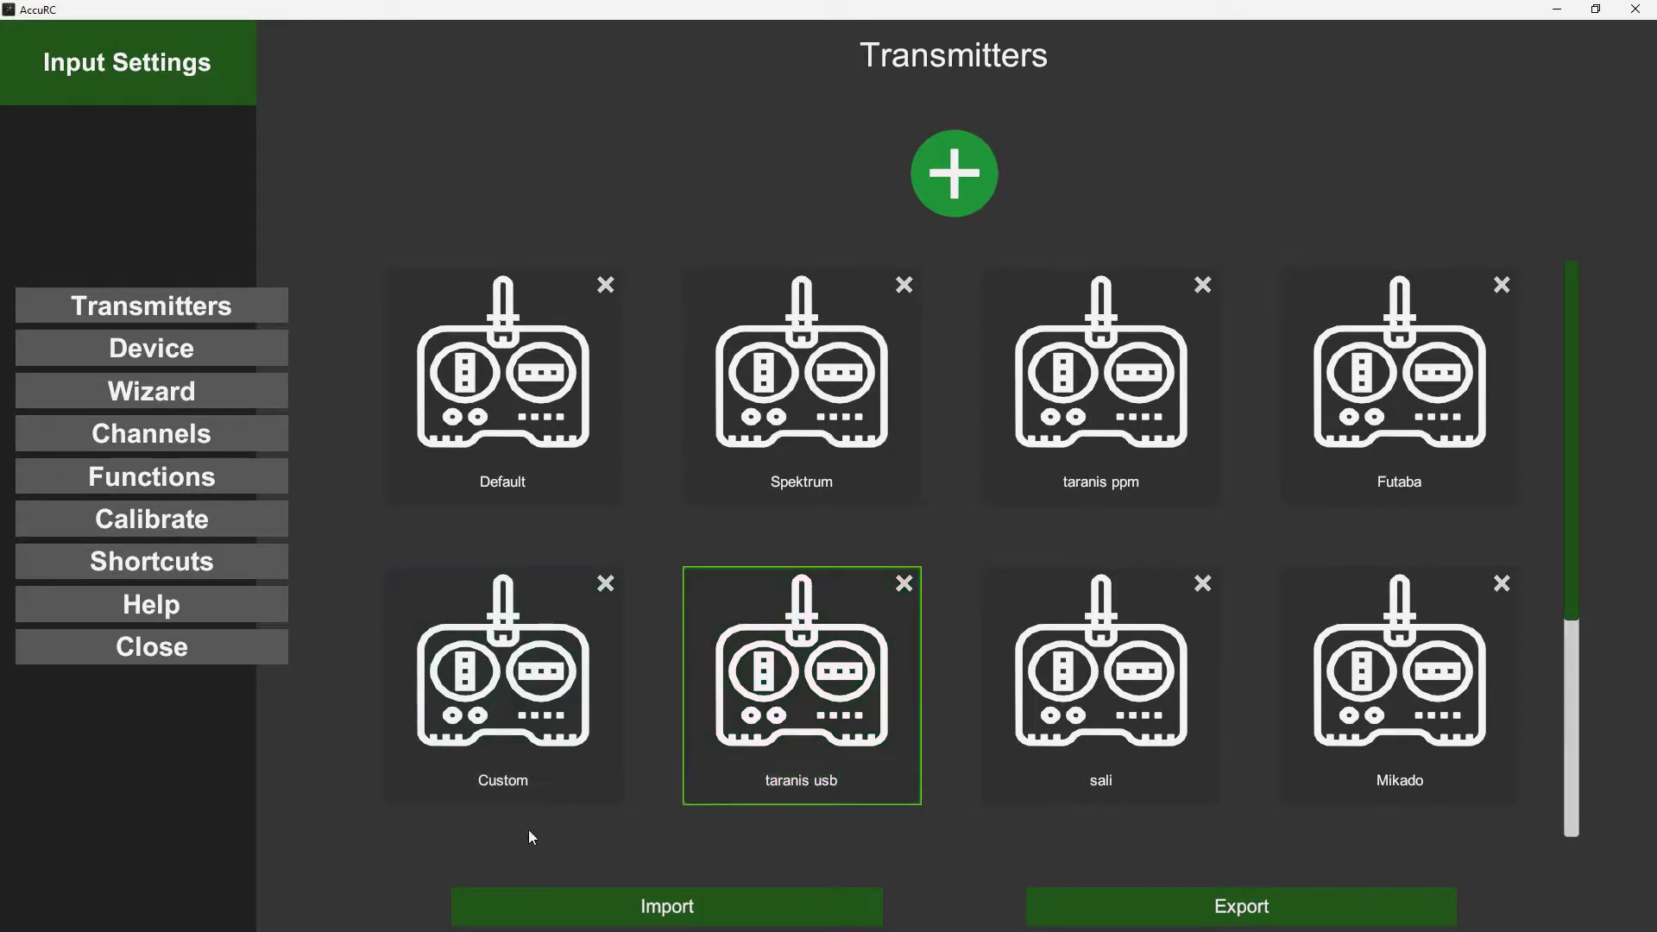
click(150, 346)
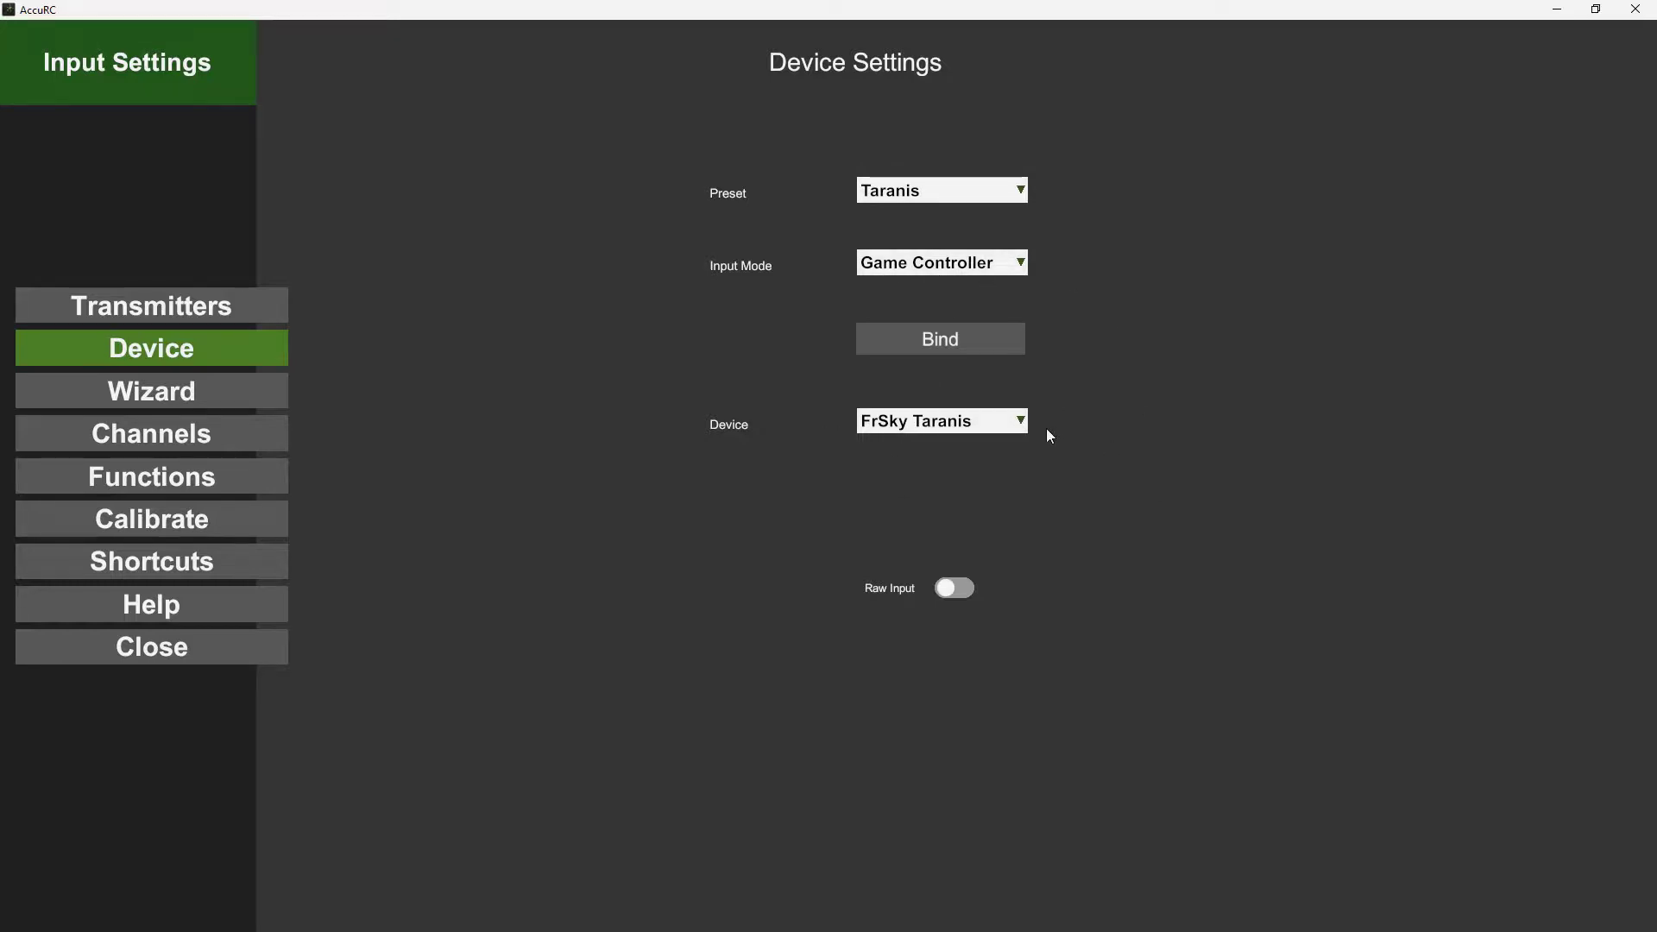
click(947, 427)
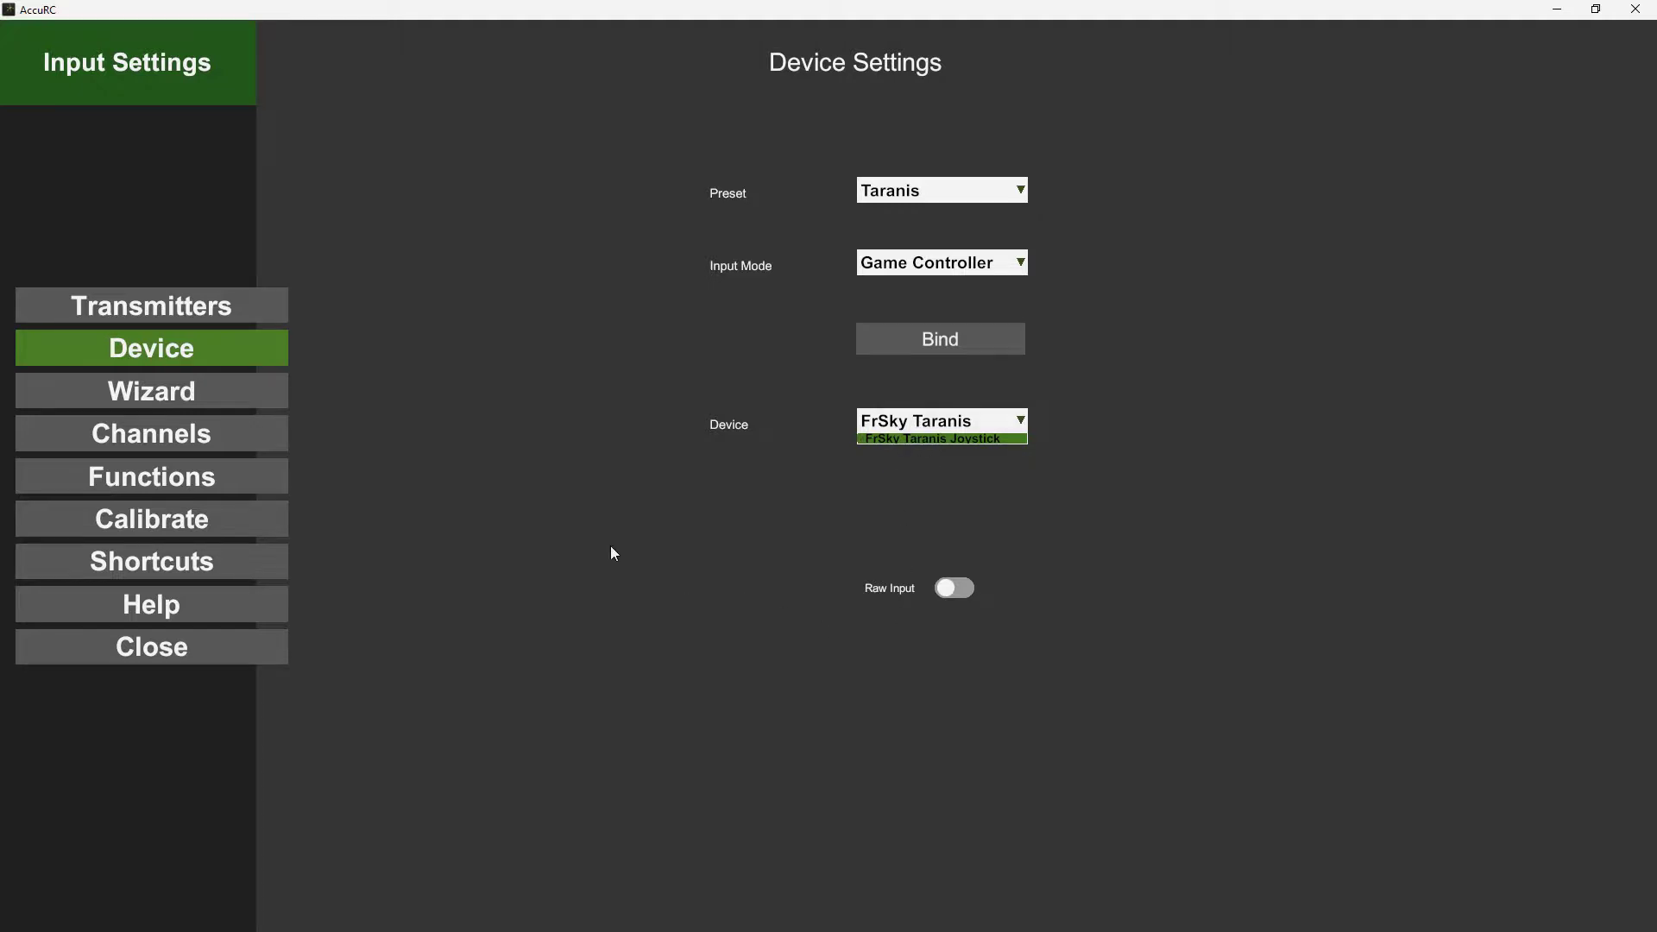
click(153, 443)
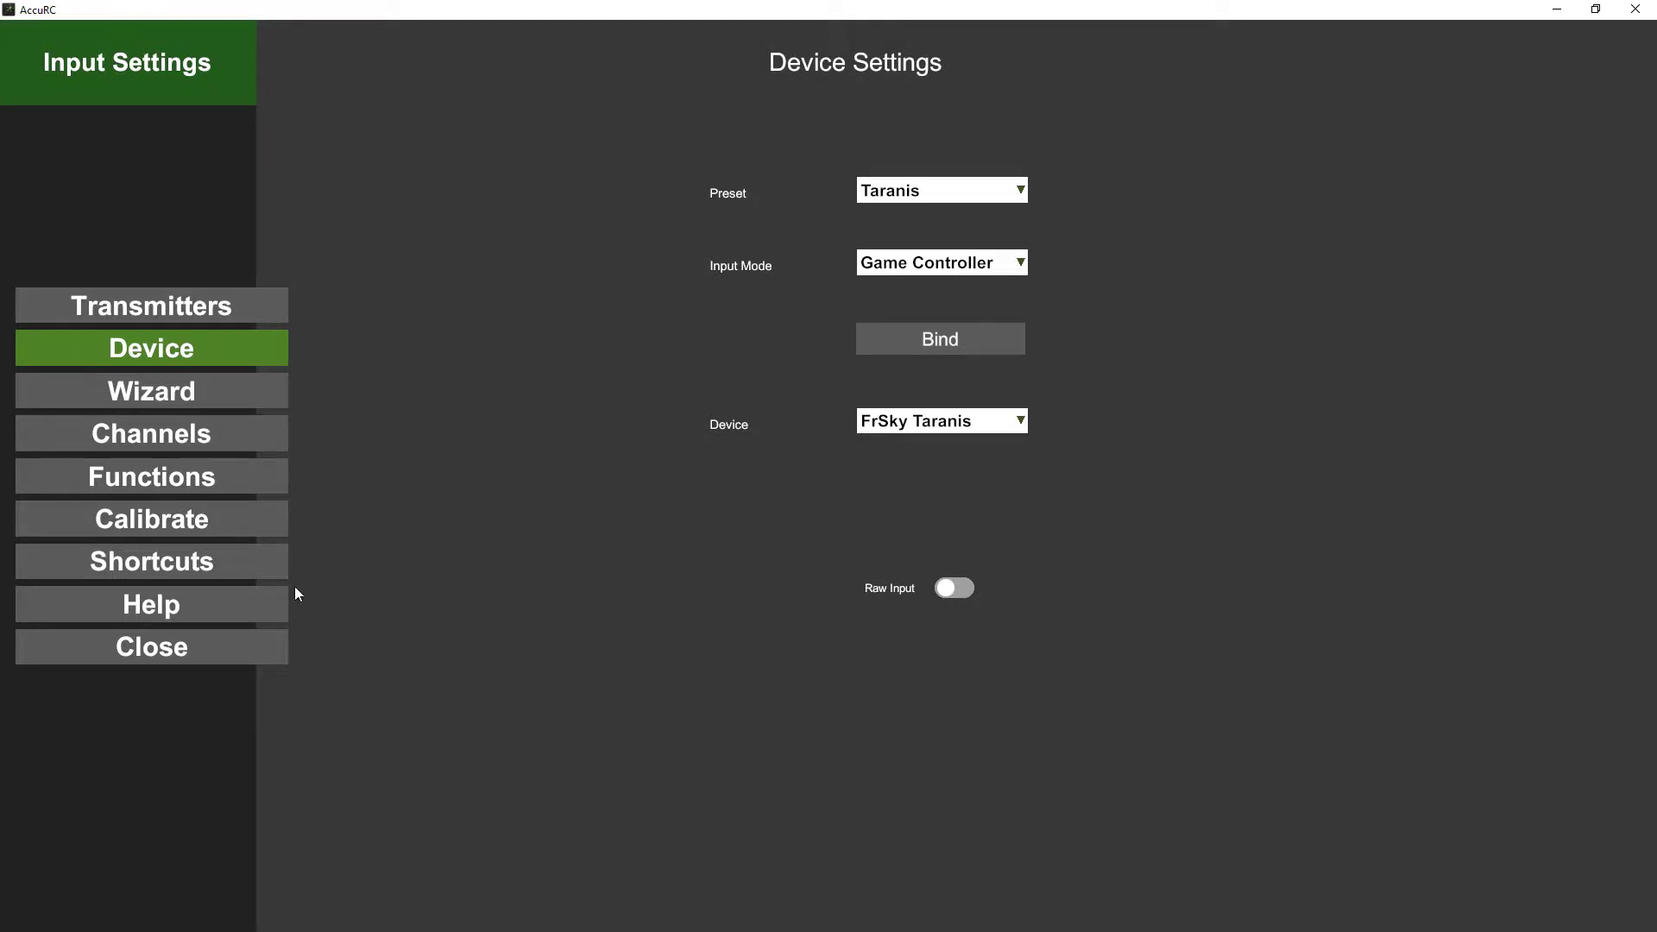
Start the transmitter calibration and inspect the test and settings pages of the FrSky Taranis Joystick properties.
click(152, 518)
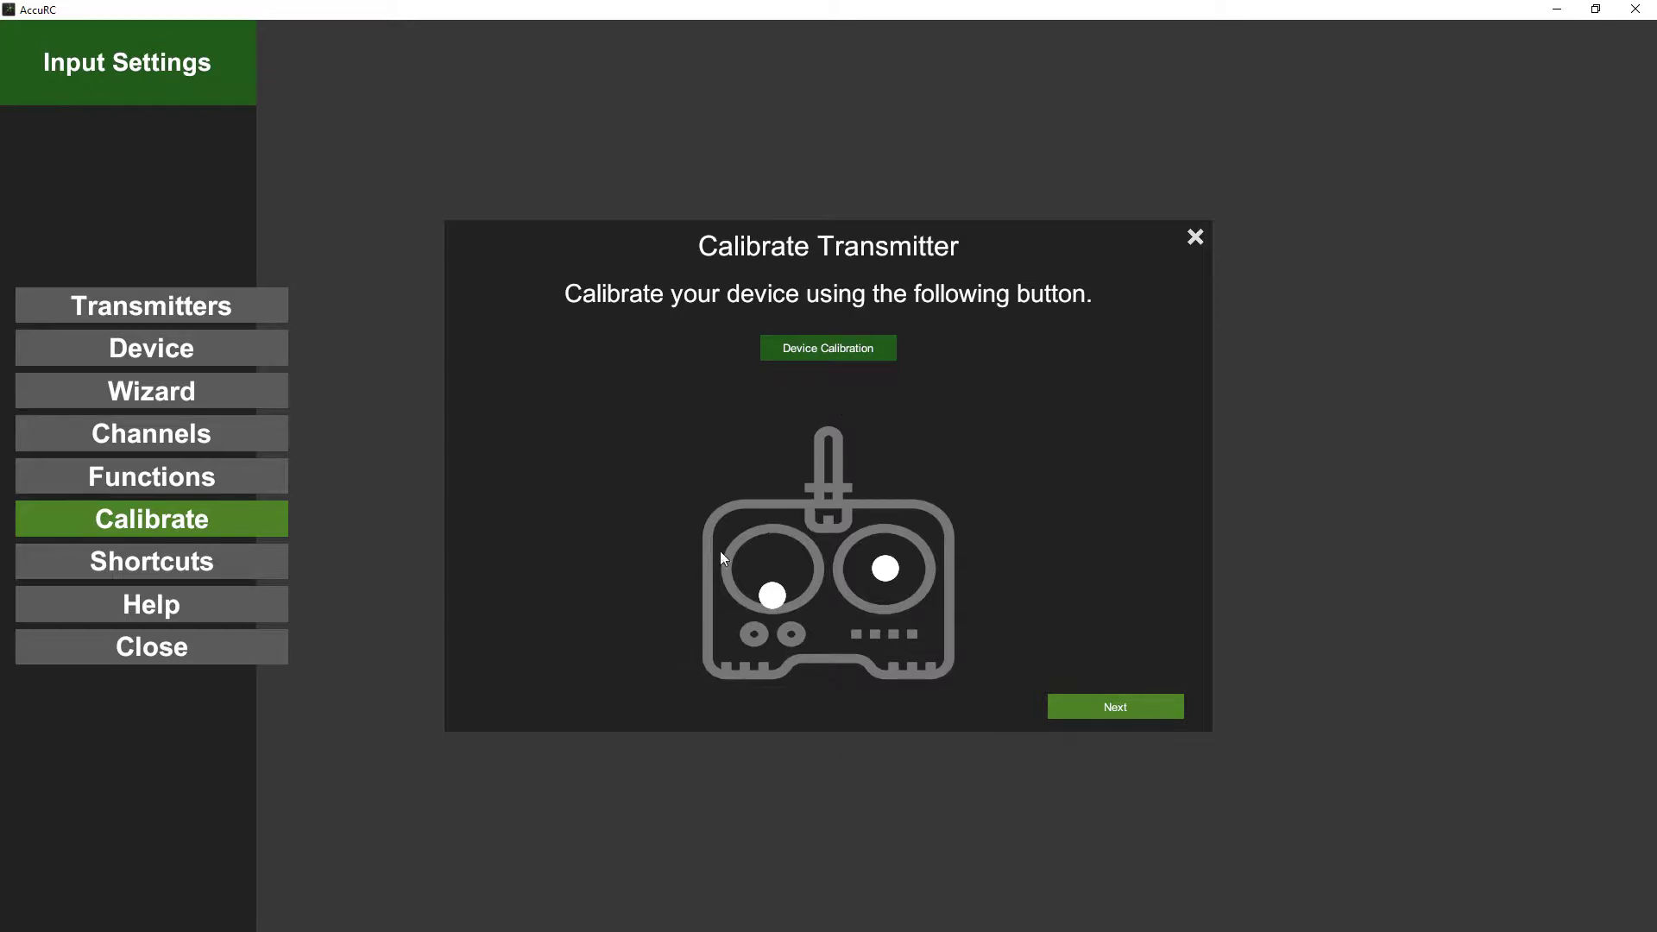
click(811, 351)
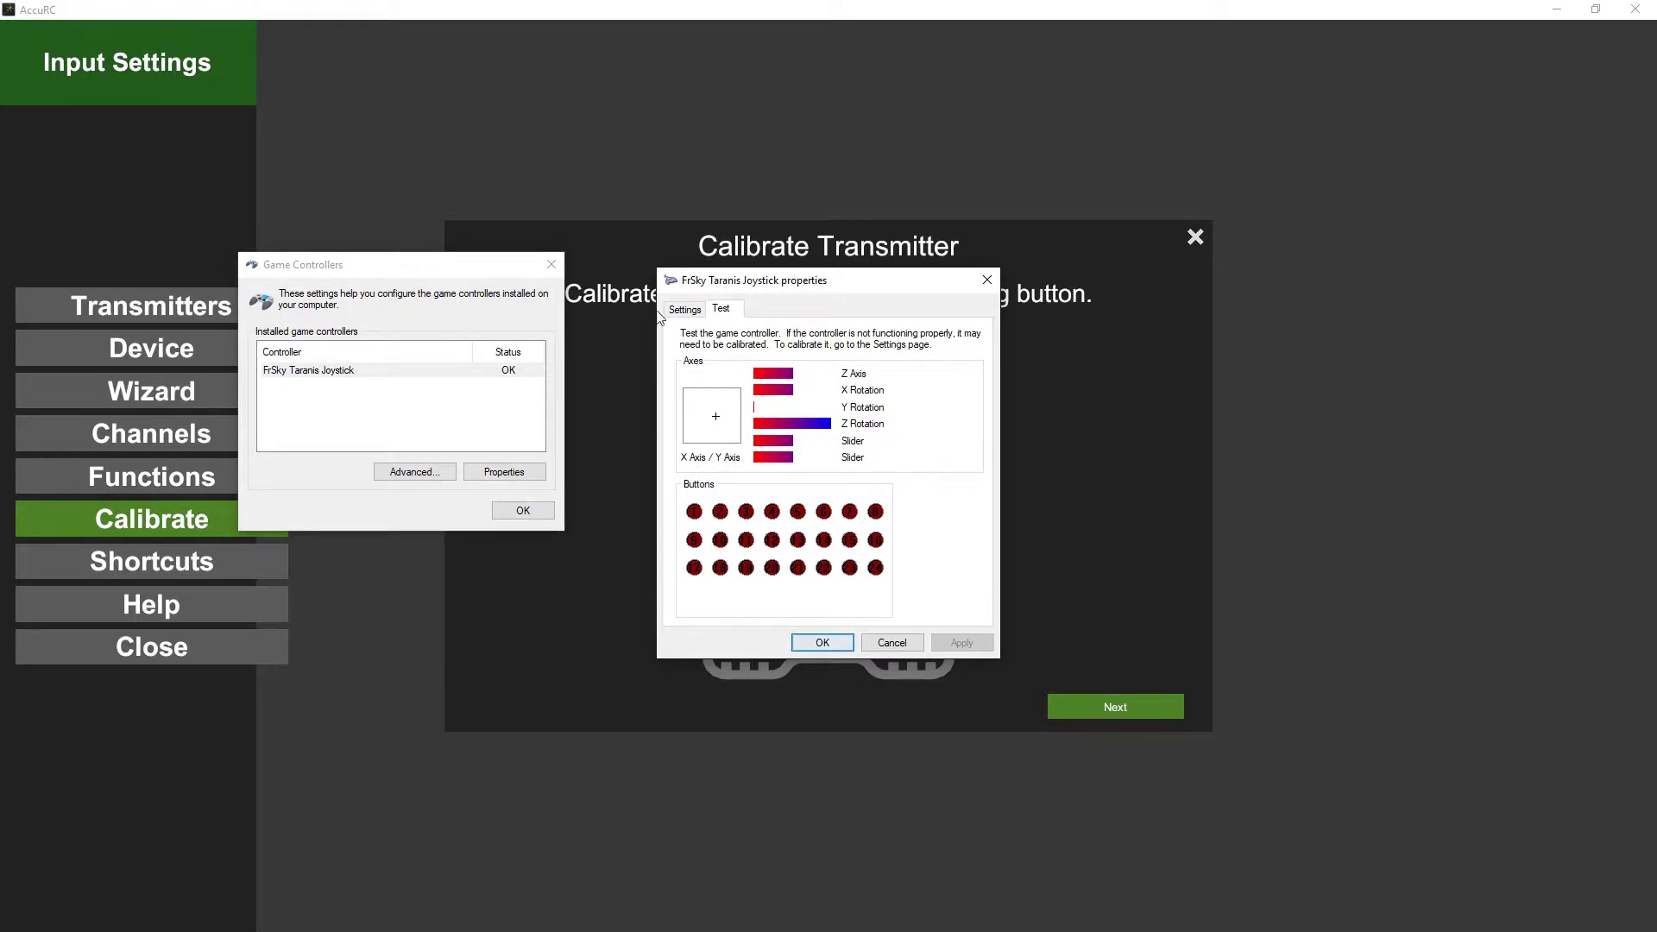
click(824, 643)
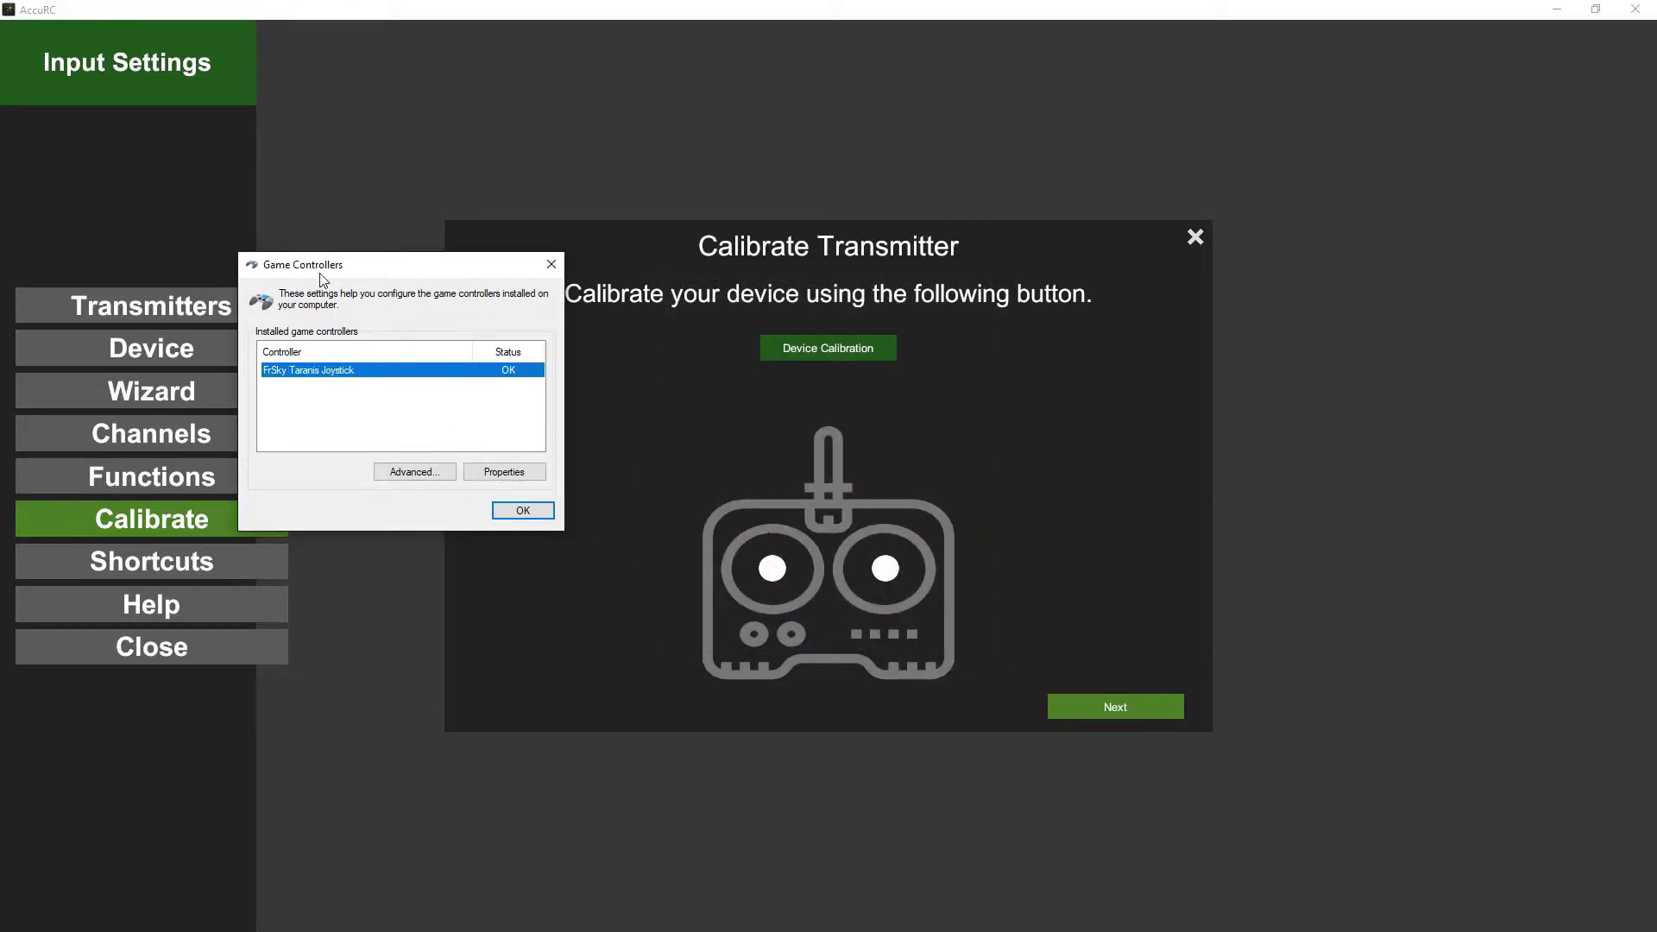
click(504, 472)
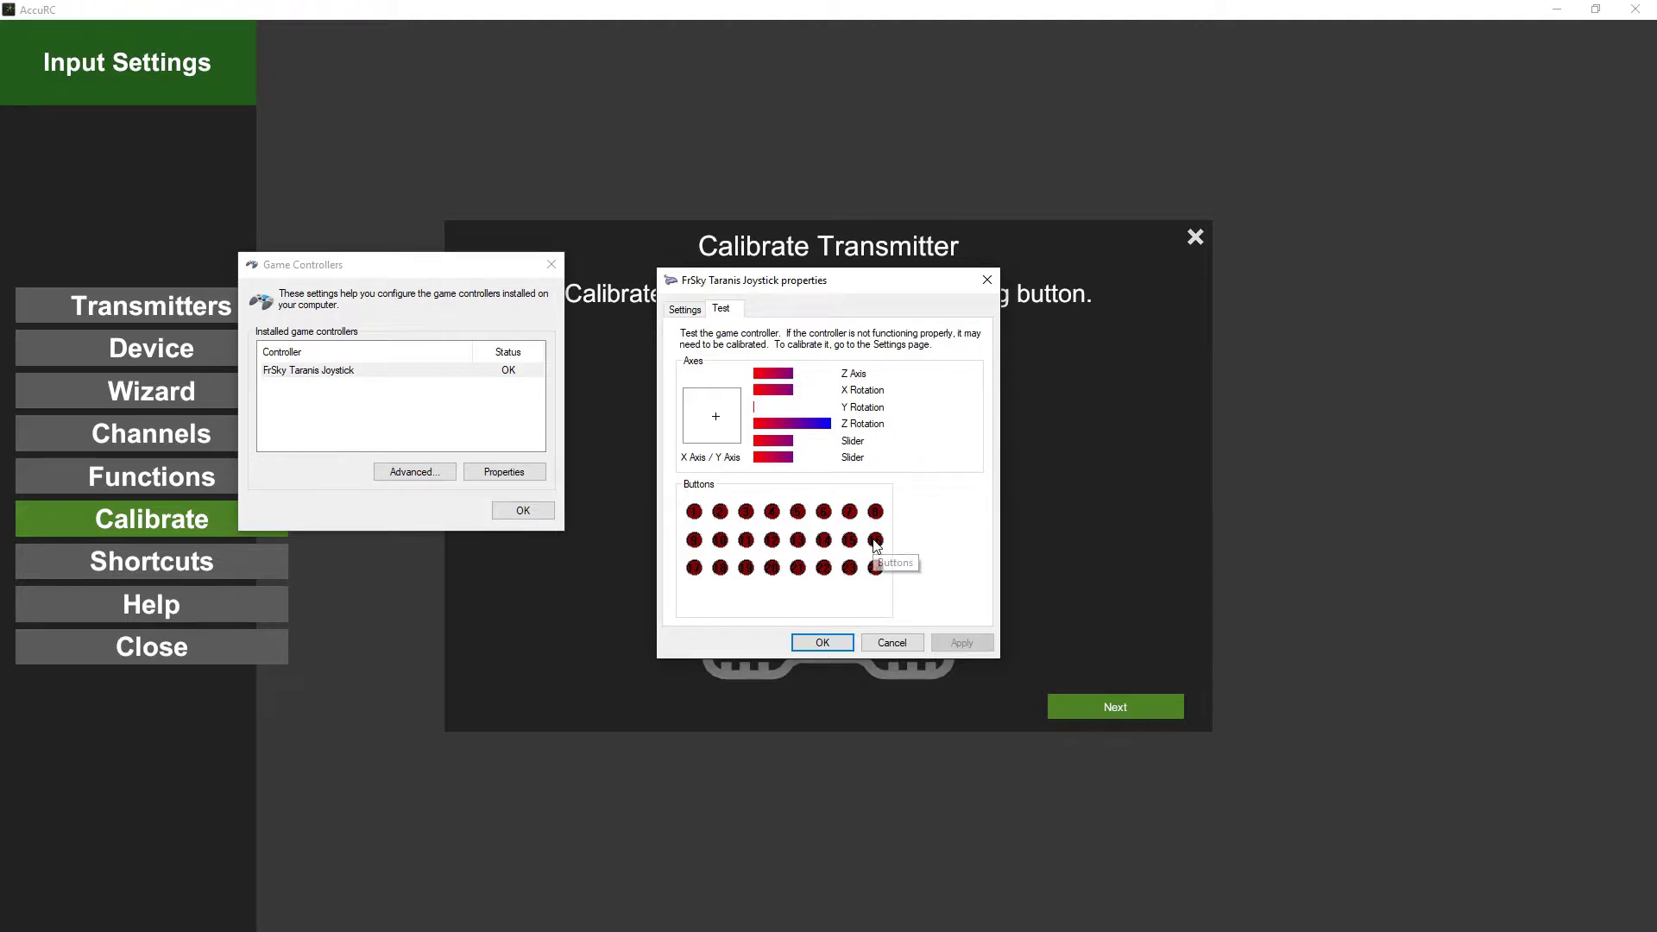
click(683, 309)
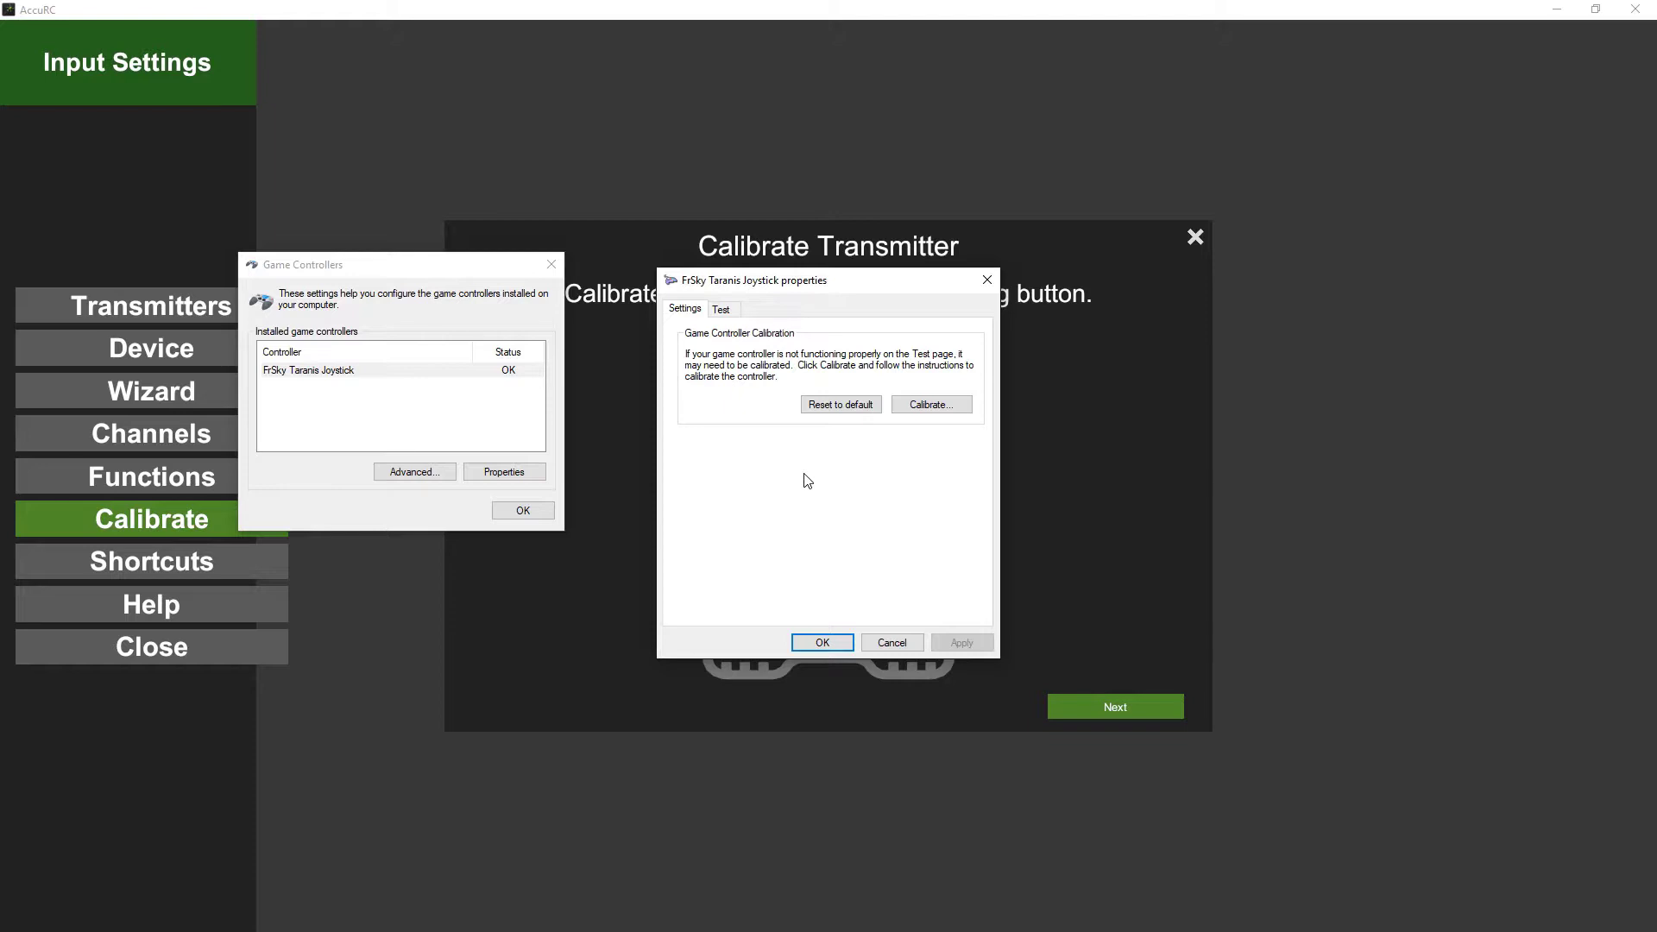
click(891, 643)
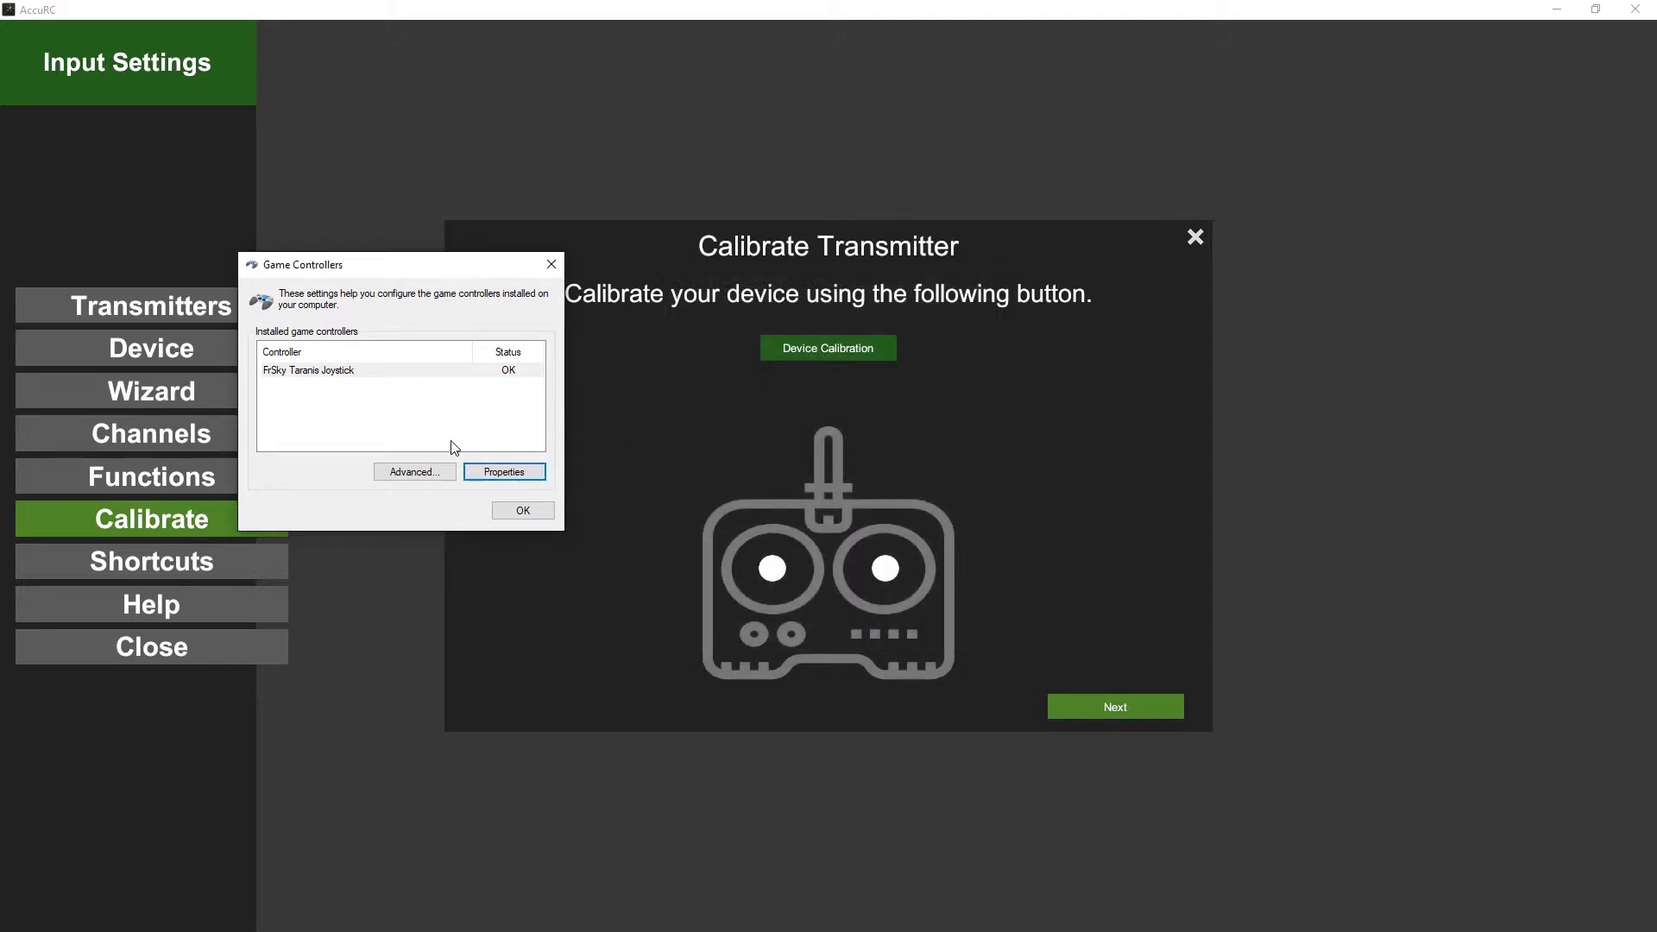
View the Windows calibration wizard for the FrSky Taranis Joystick and close the game controller dialogs without calibrating.
click(463, 372)
click(503, 473)
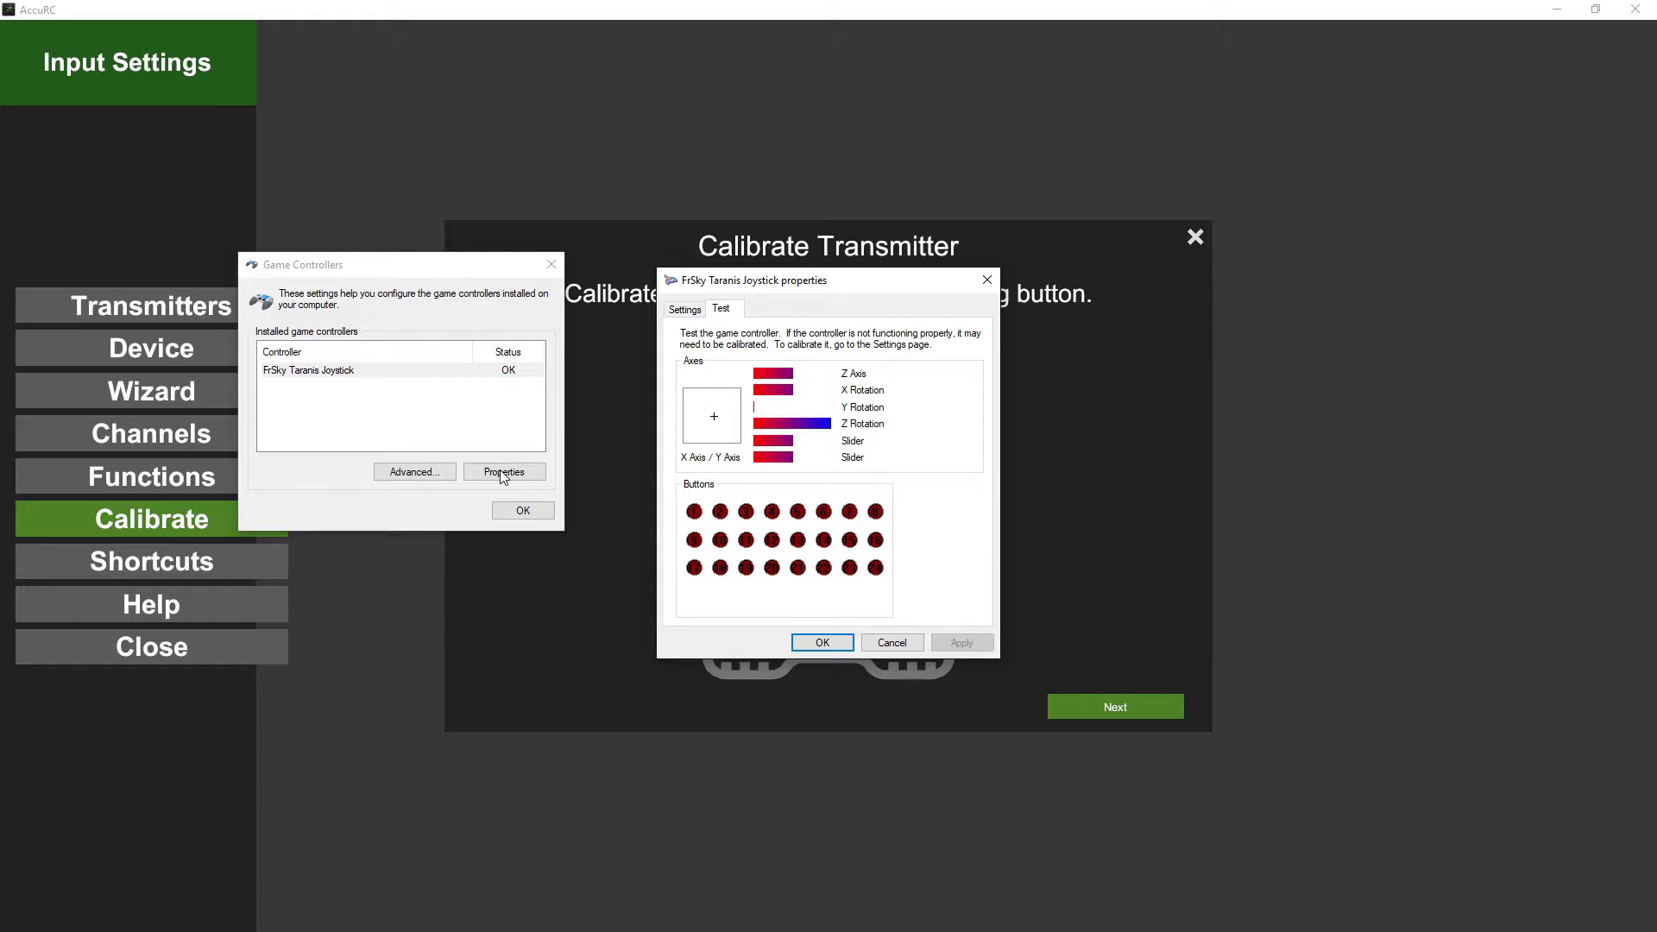
click(684, 309)
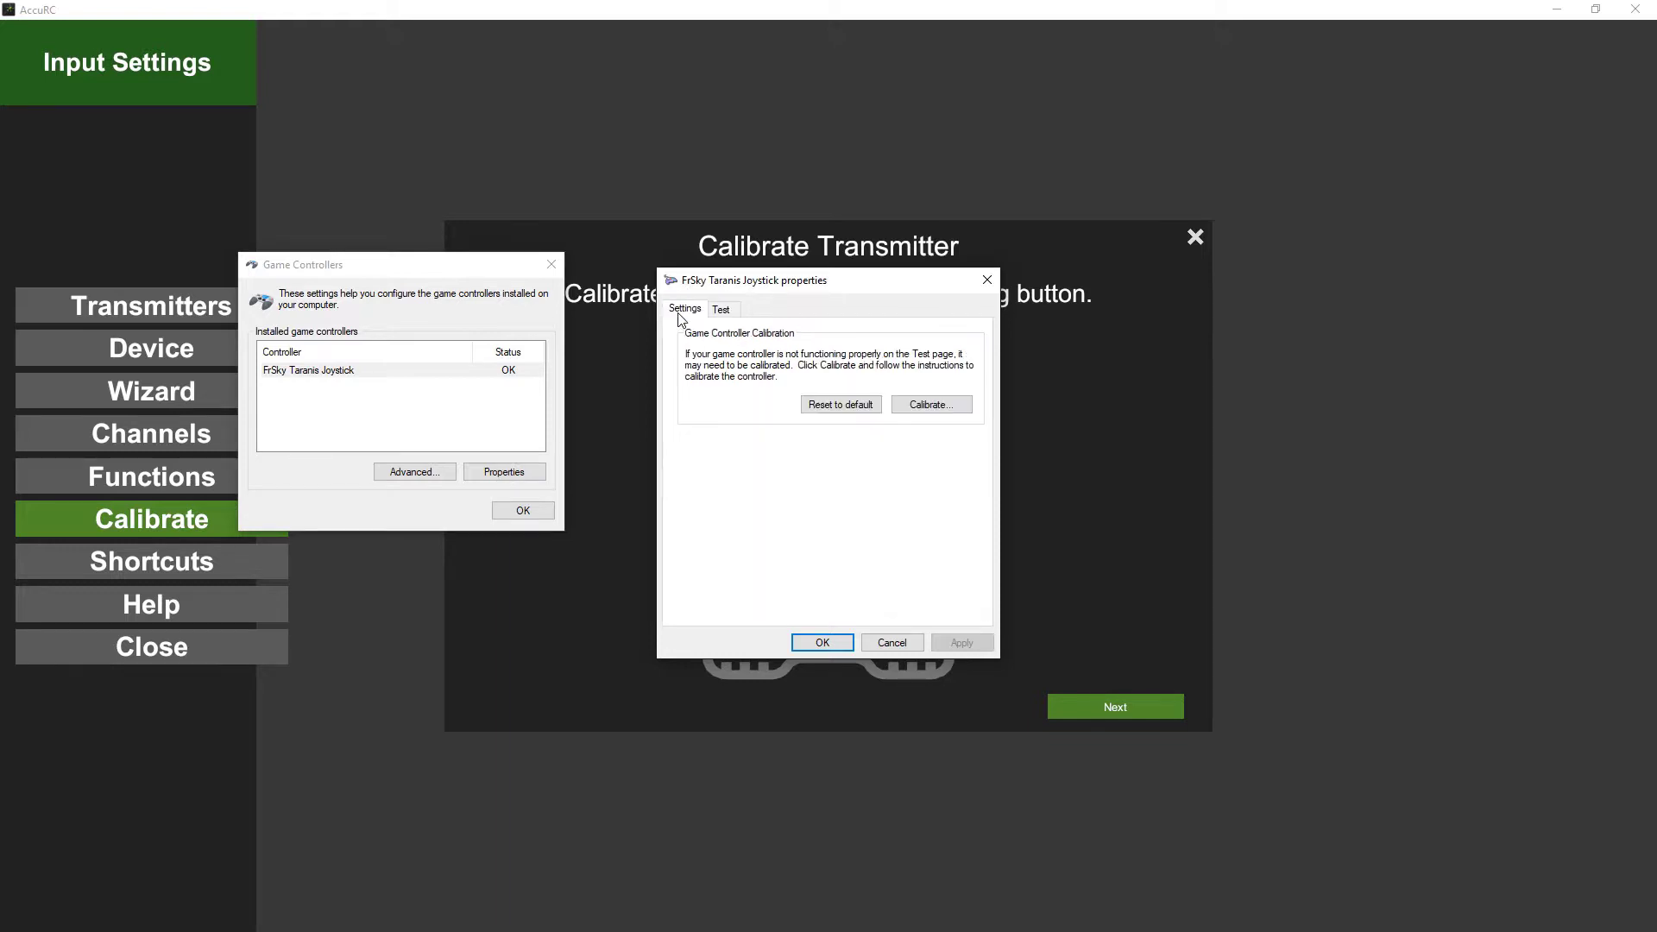
click(946, 405)
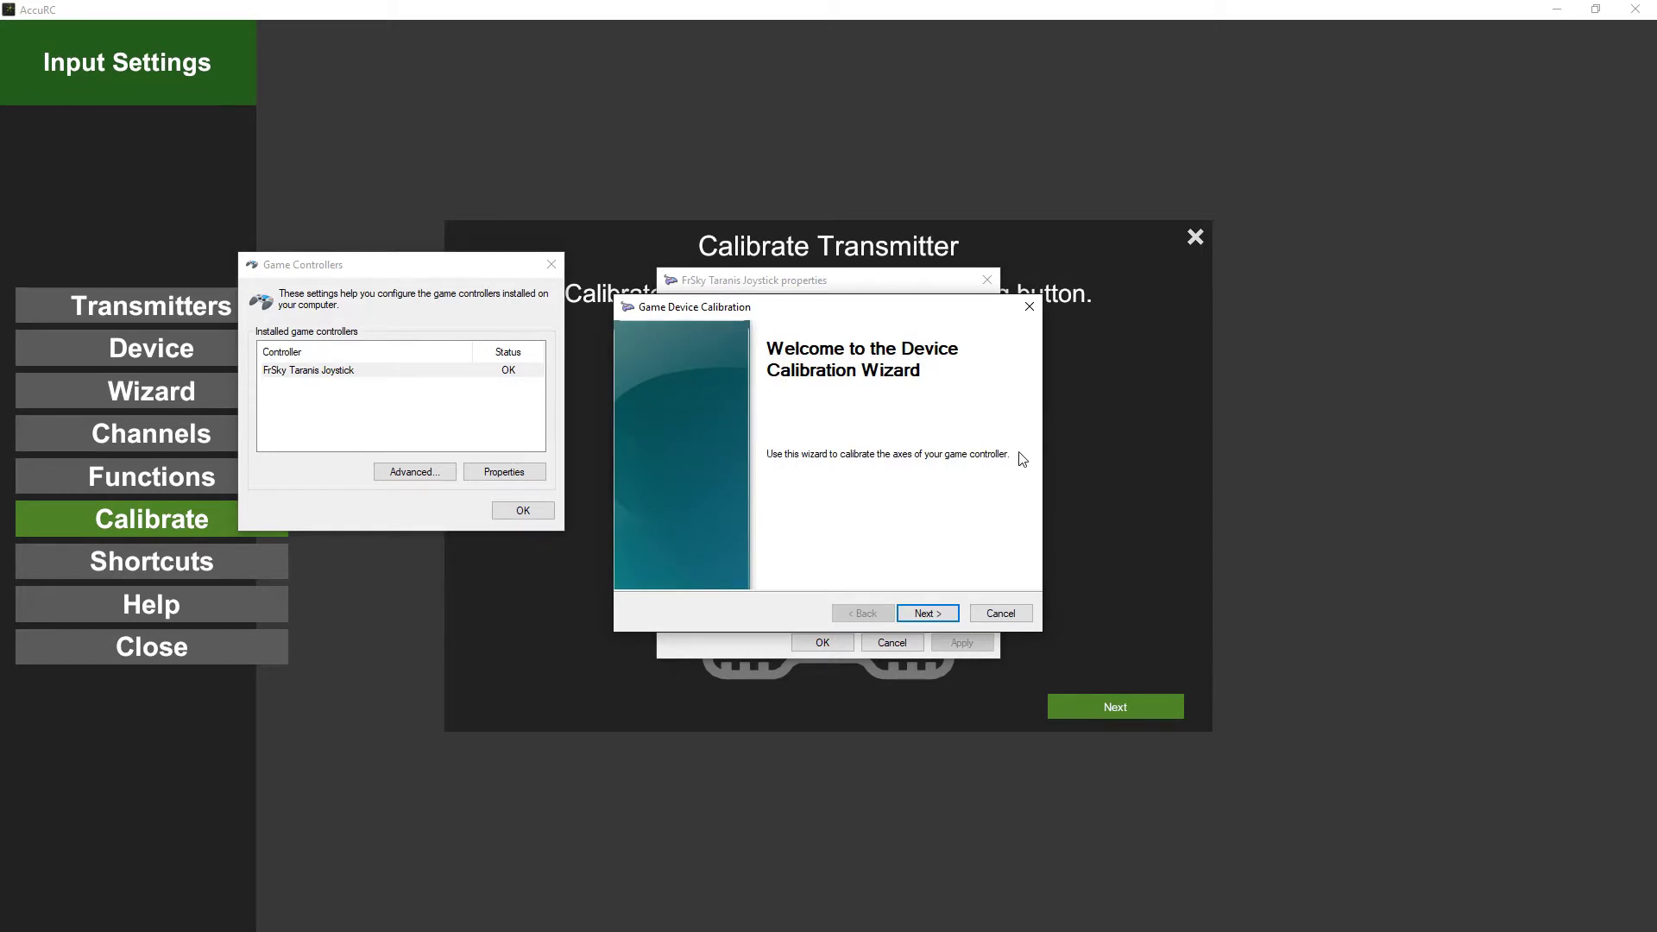
click(1001, 613)
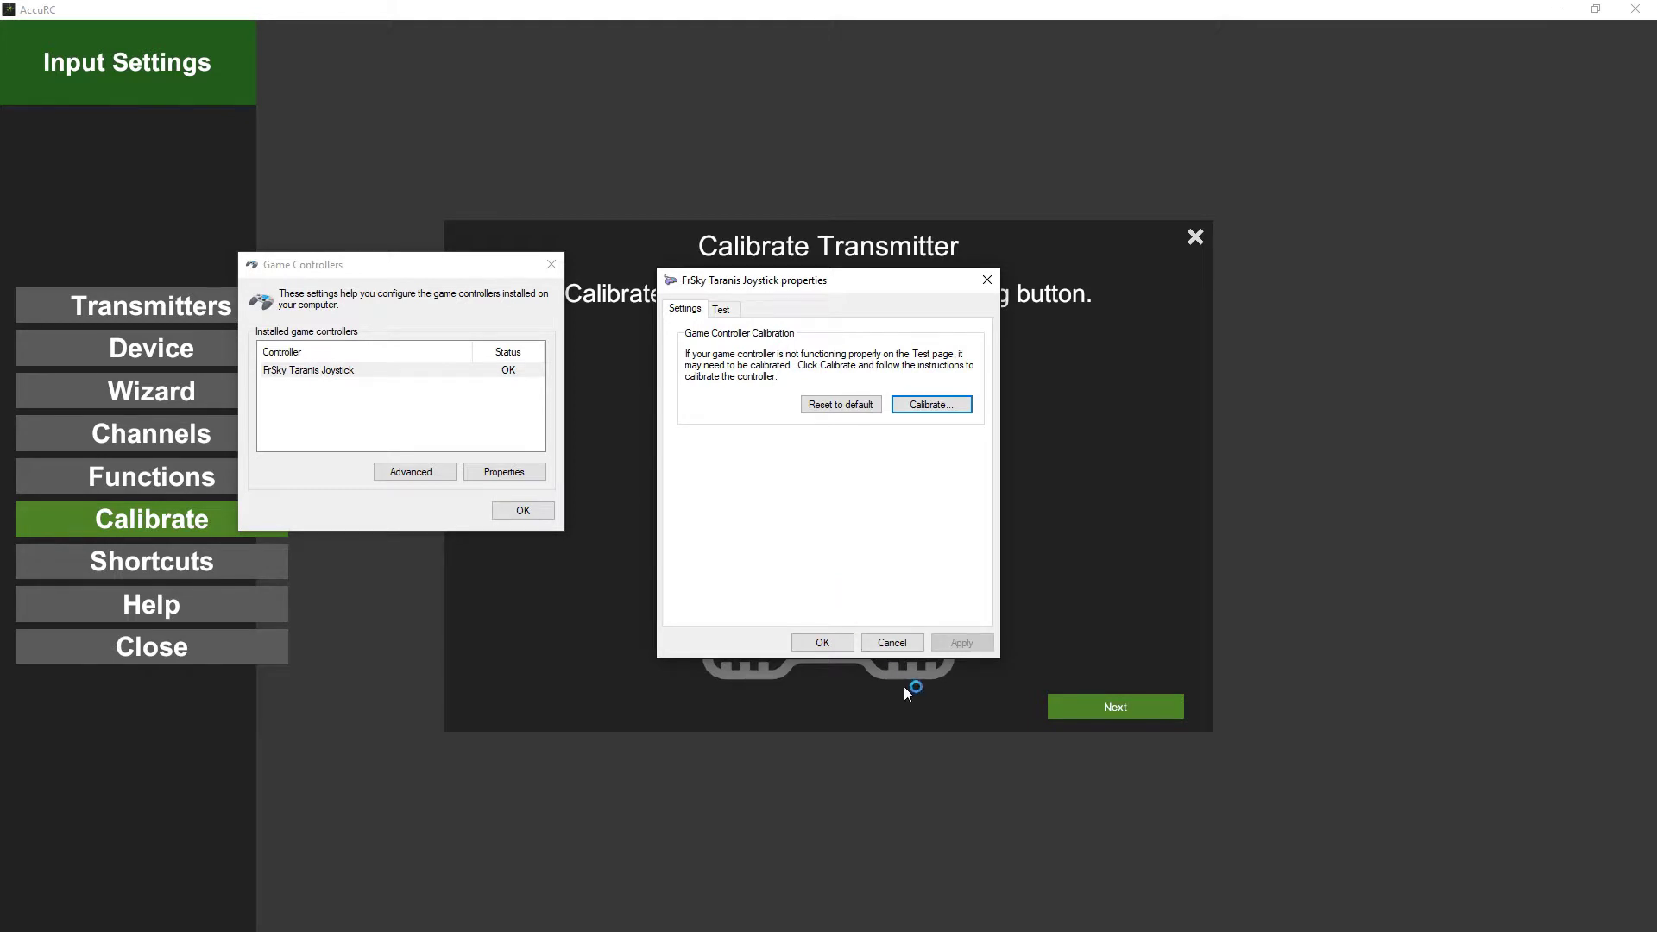
click(890, 643)
click(544, 510)
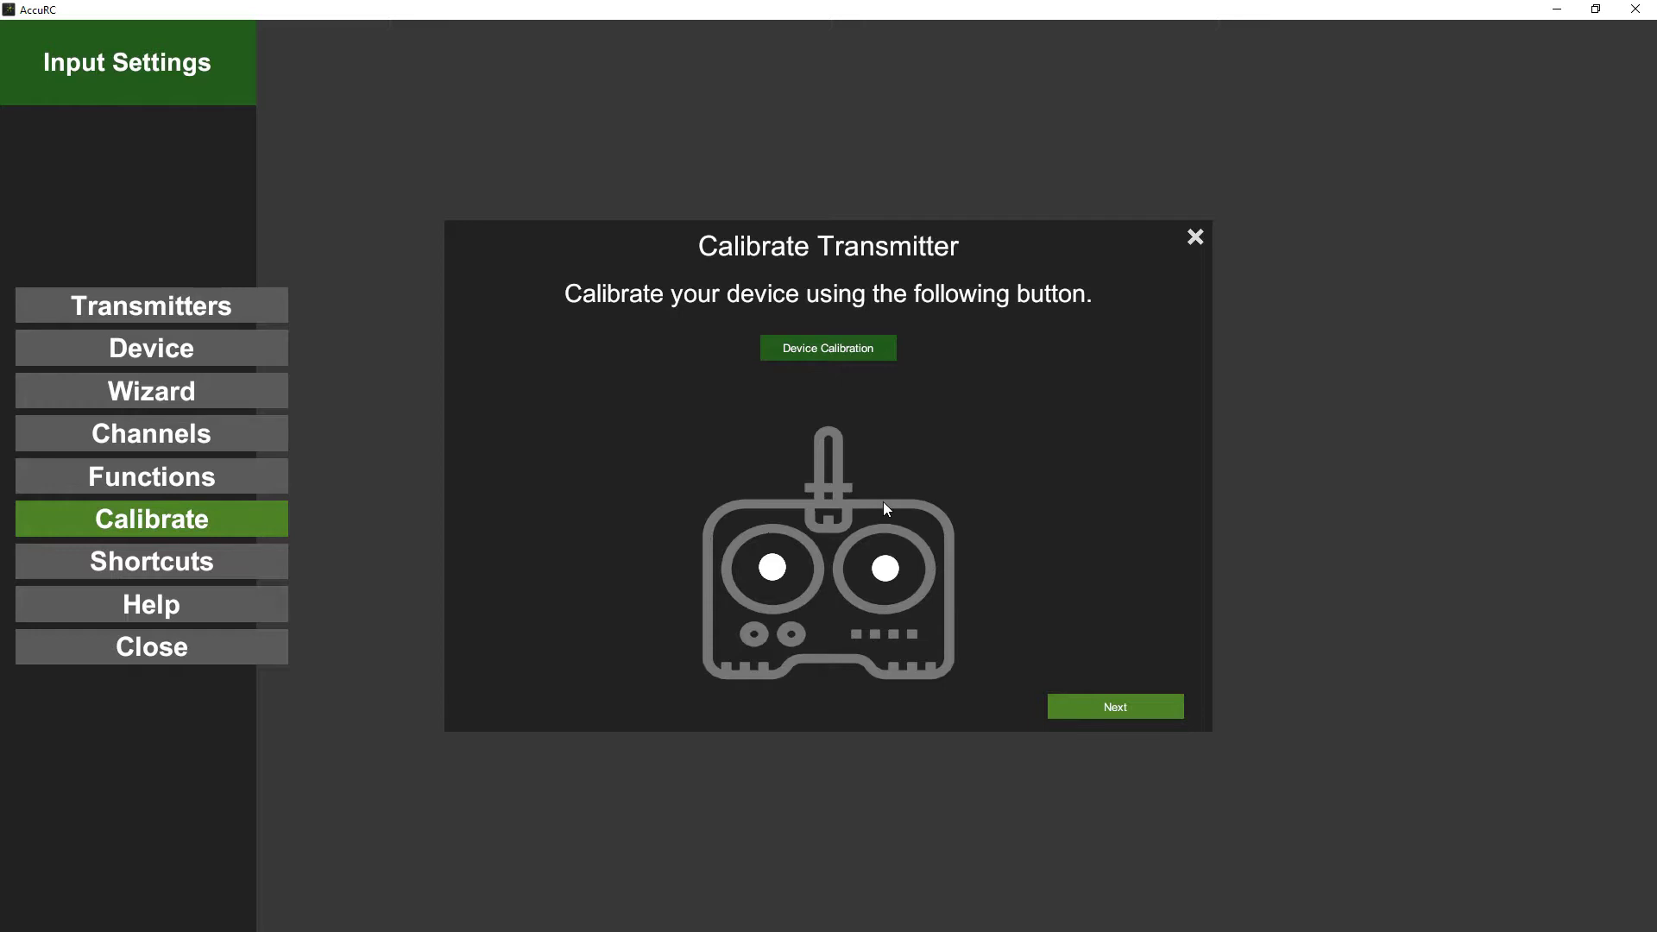
Calibrate the transmitter's stick centres and full stick and switch travel, and finish the calibration.
click(1121, 703)
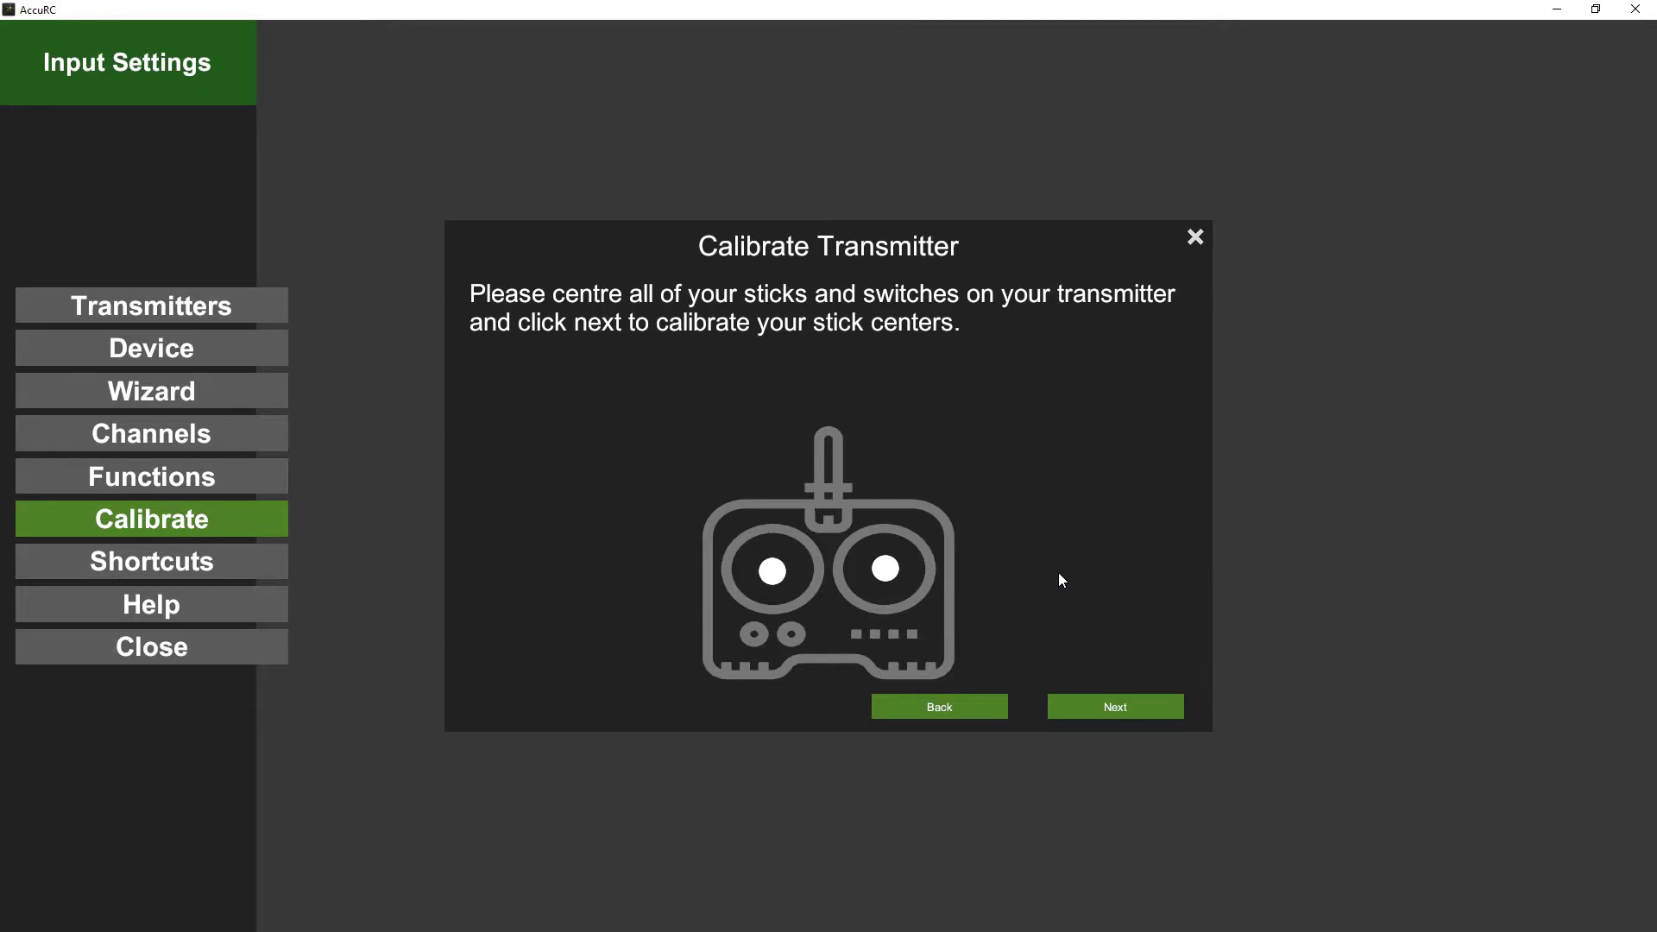
click(1102, 707)
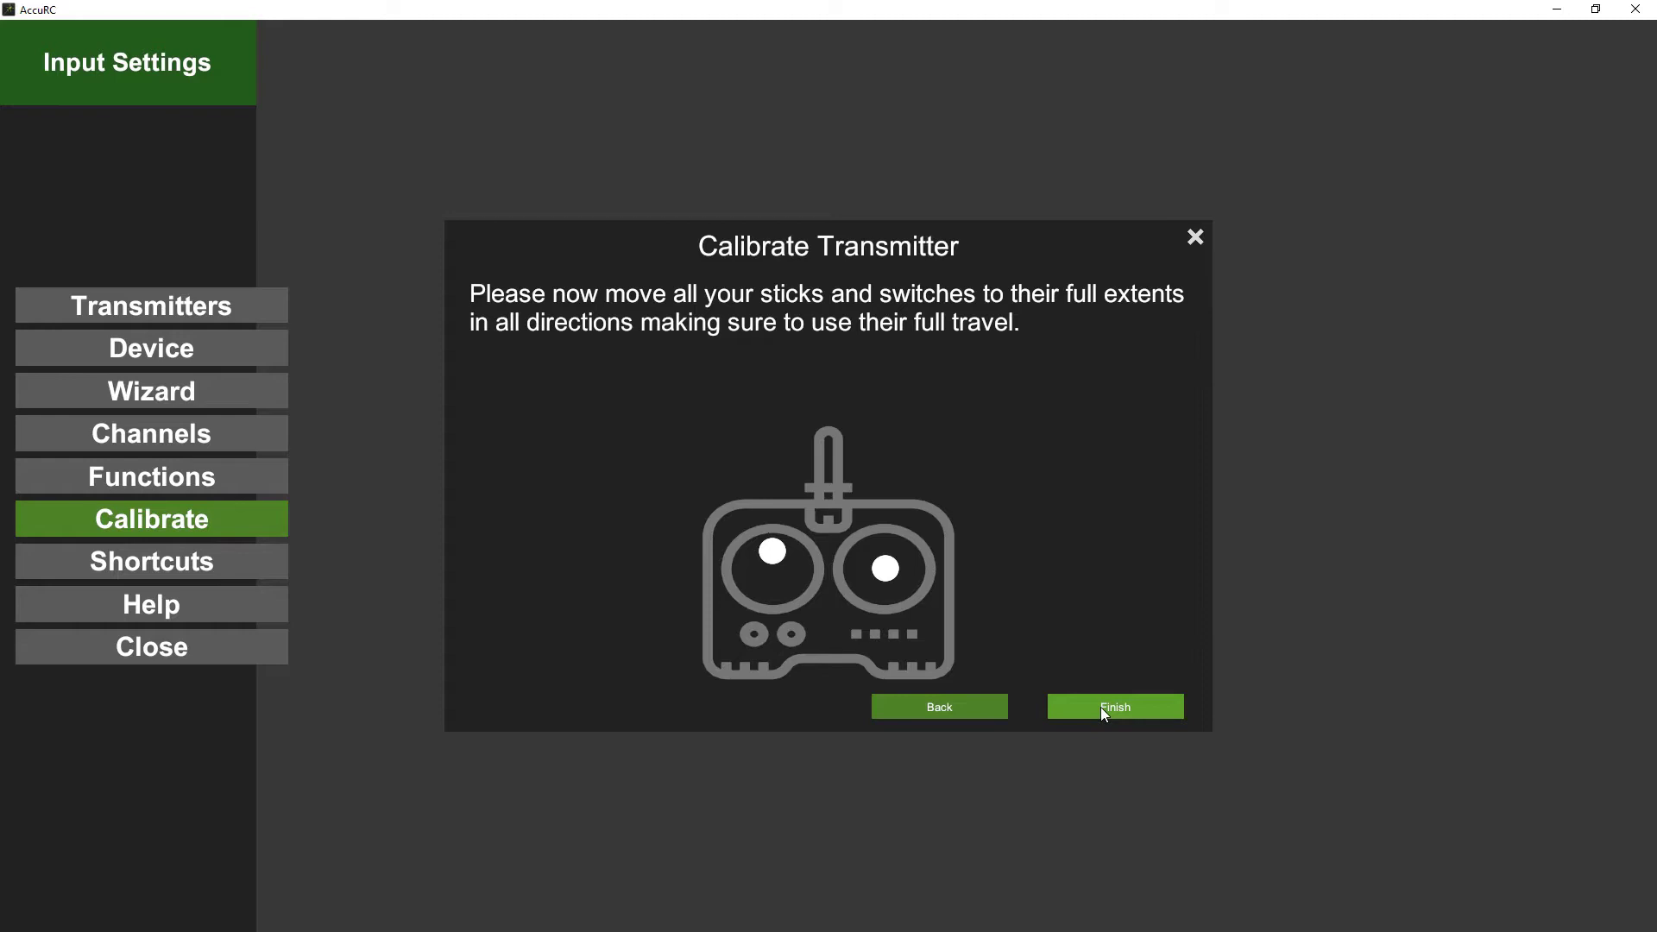
click(1101, 707)
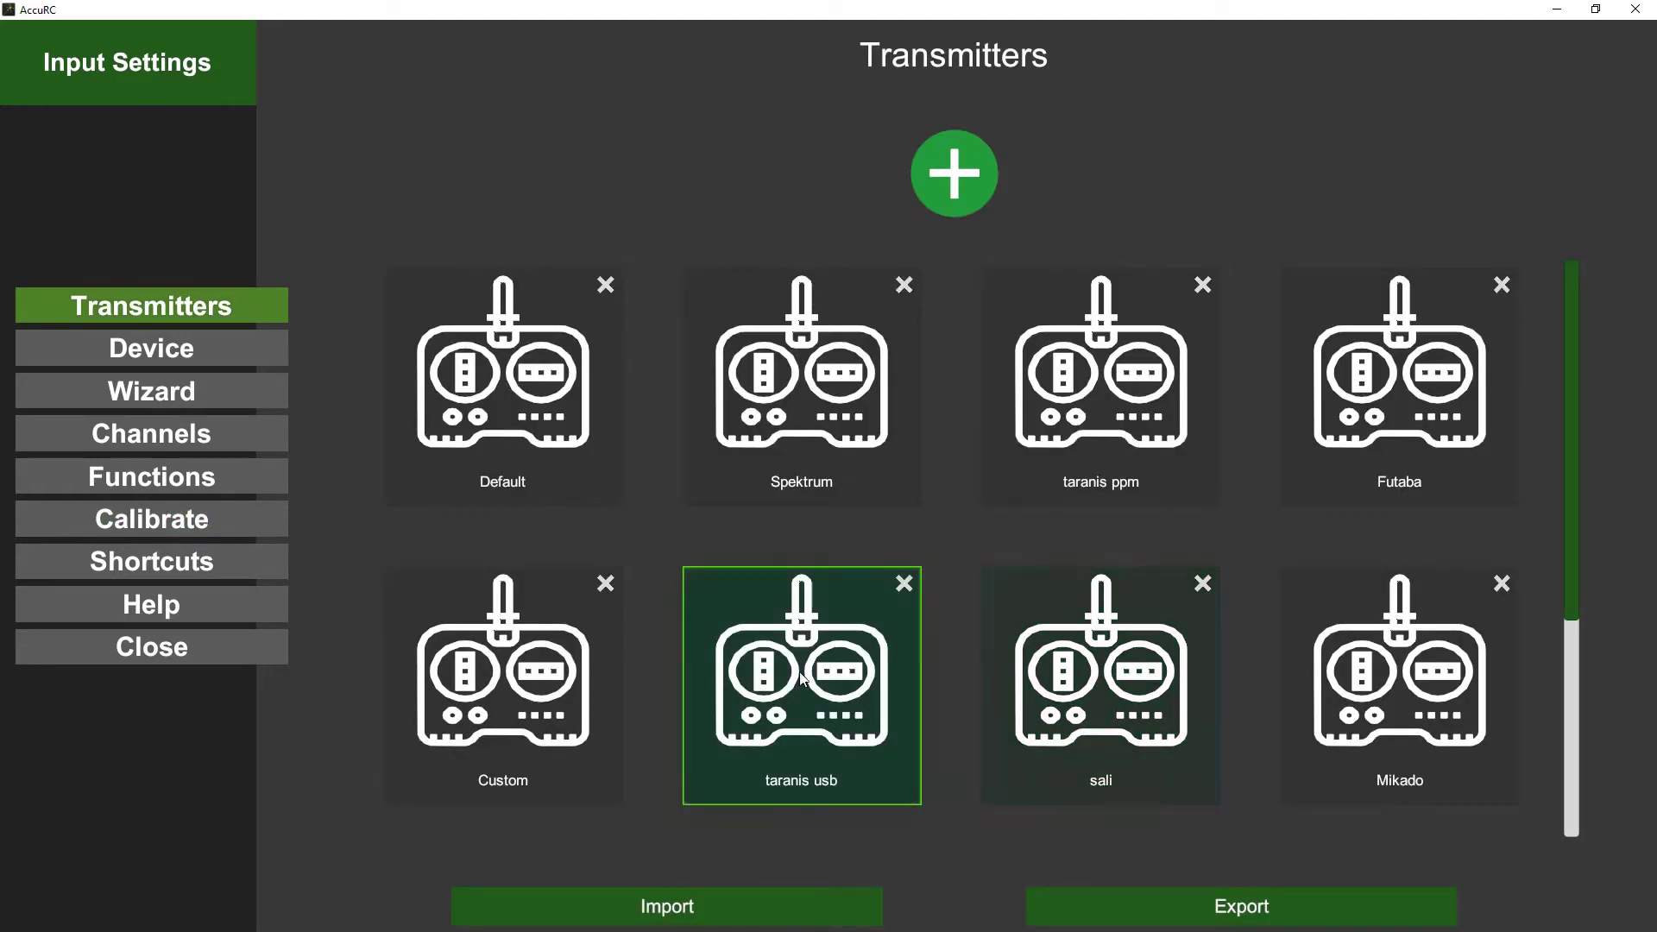
Review the helicopter channel assignments and the RPM and Throttle Hold functions of the taranis usb transmitter.
click(162, 435)
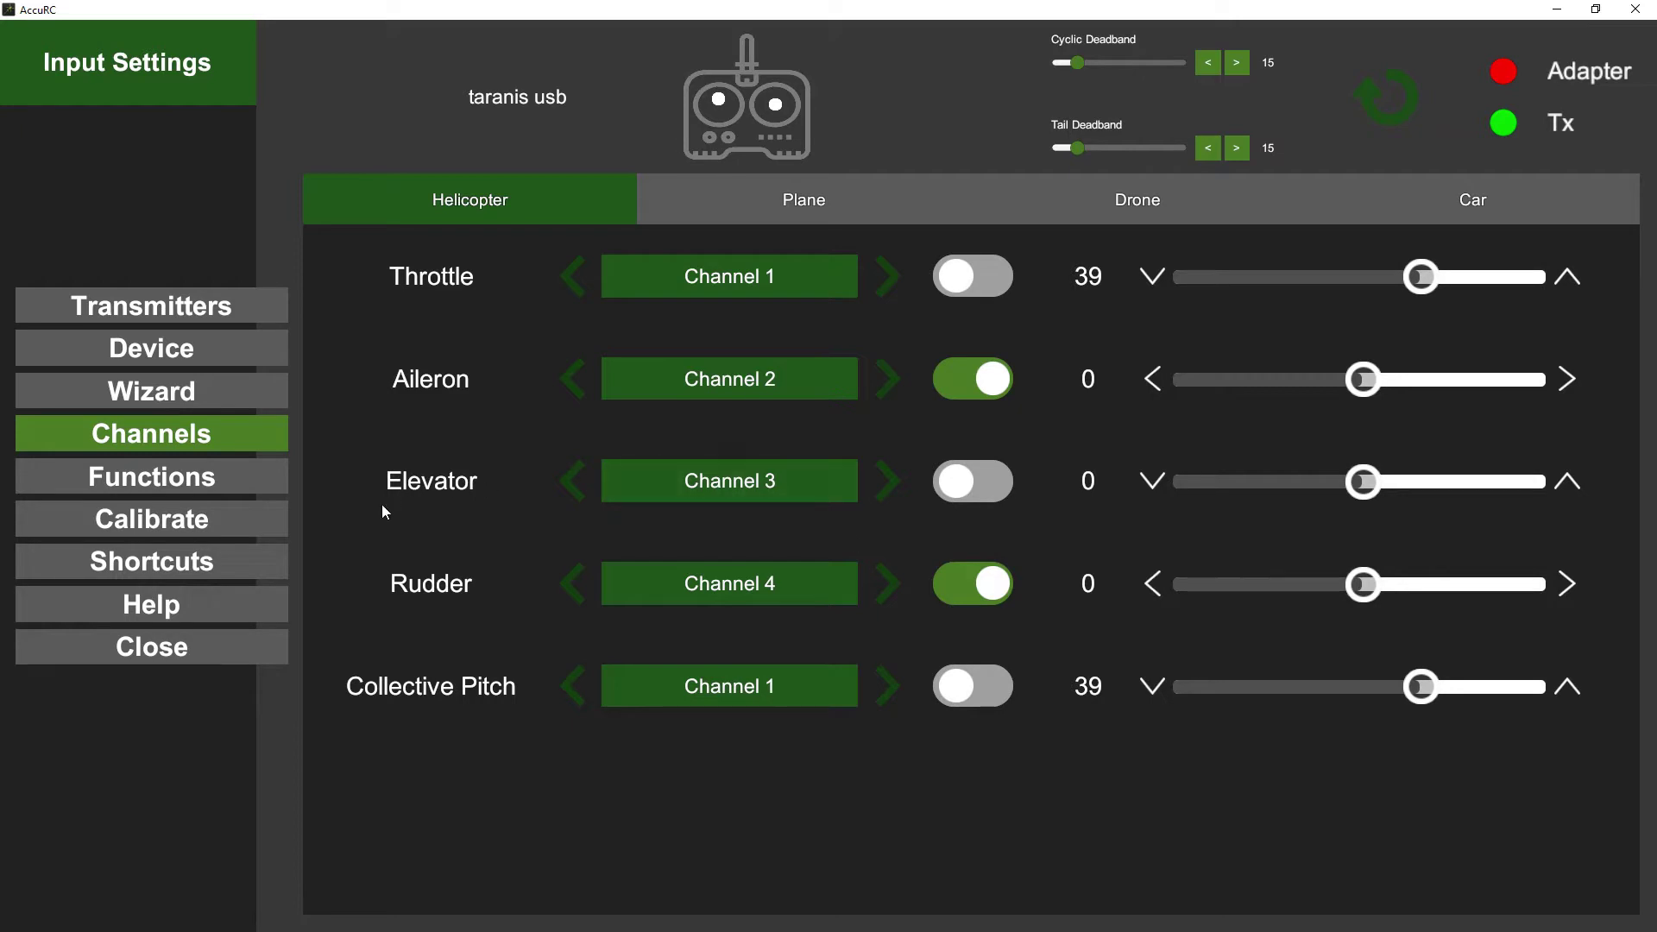
click(231, 478)
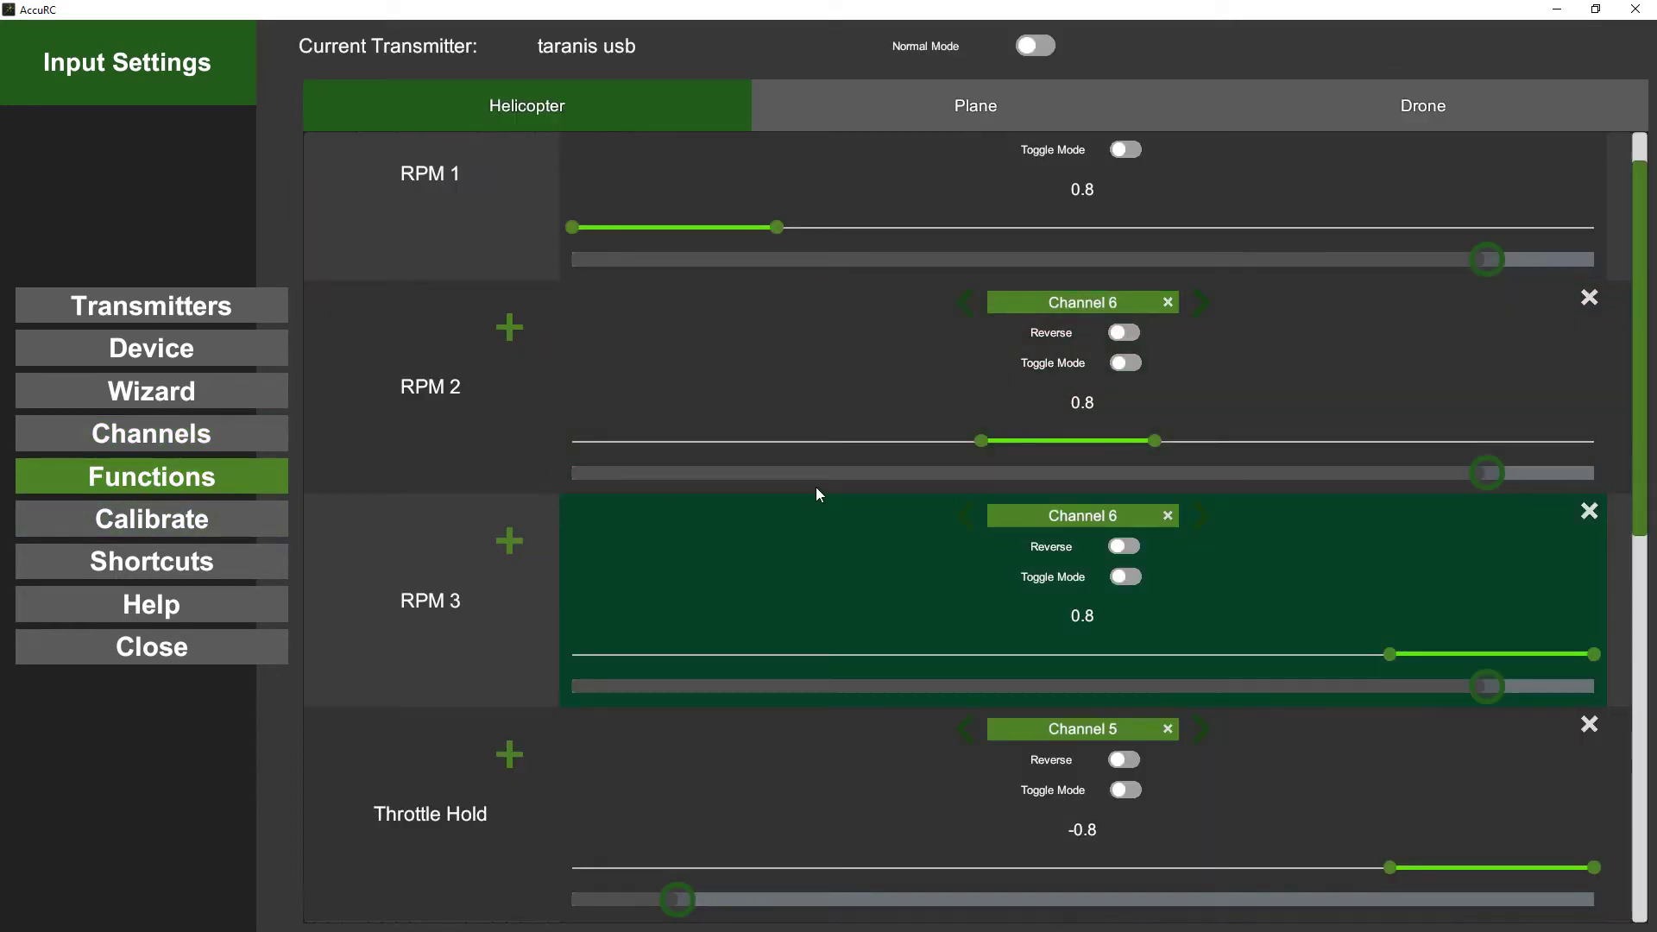
scroll(1526, 425, up, 1)
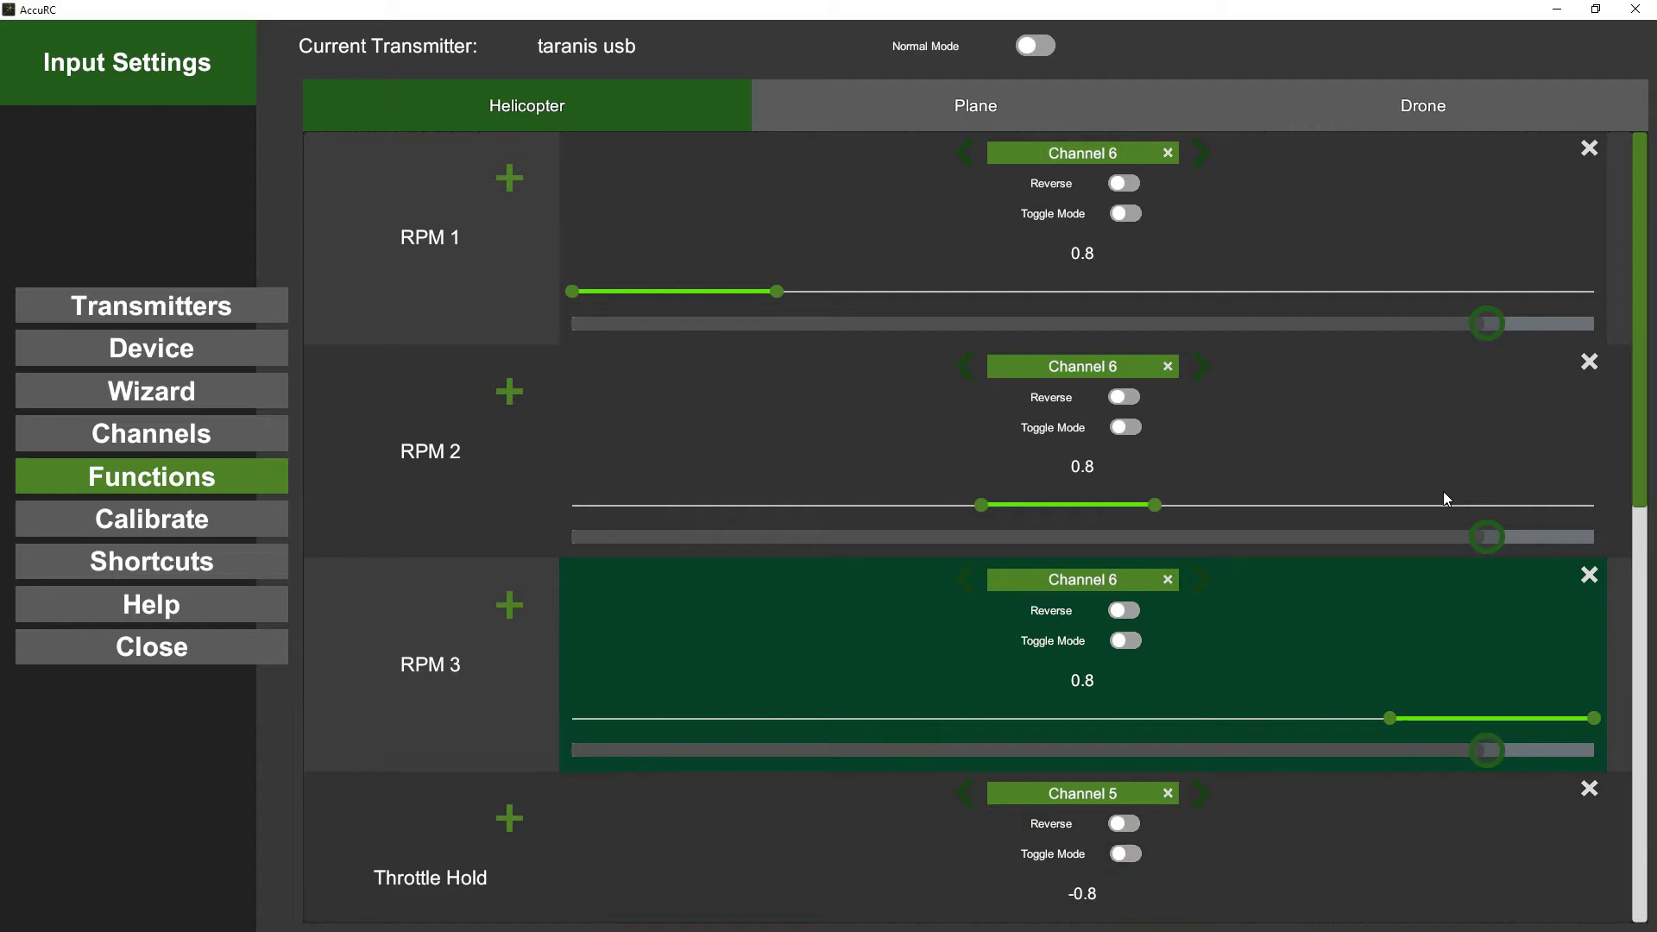
scroll(1274, 523, down, 1)
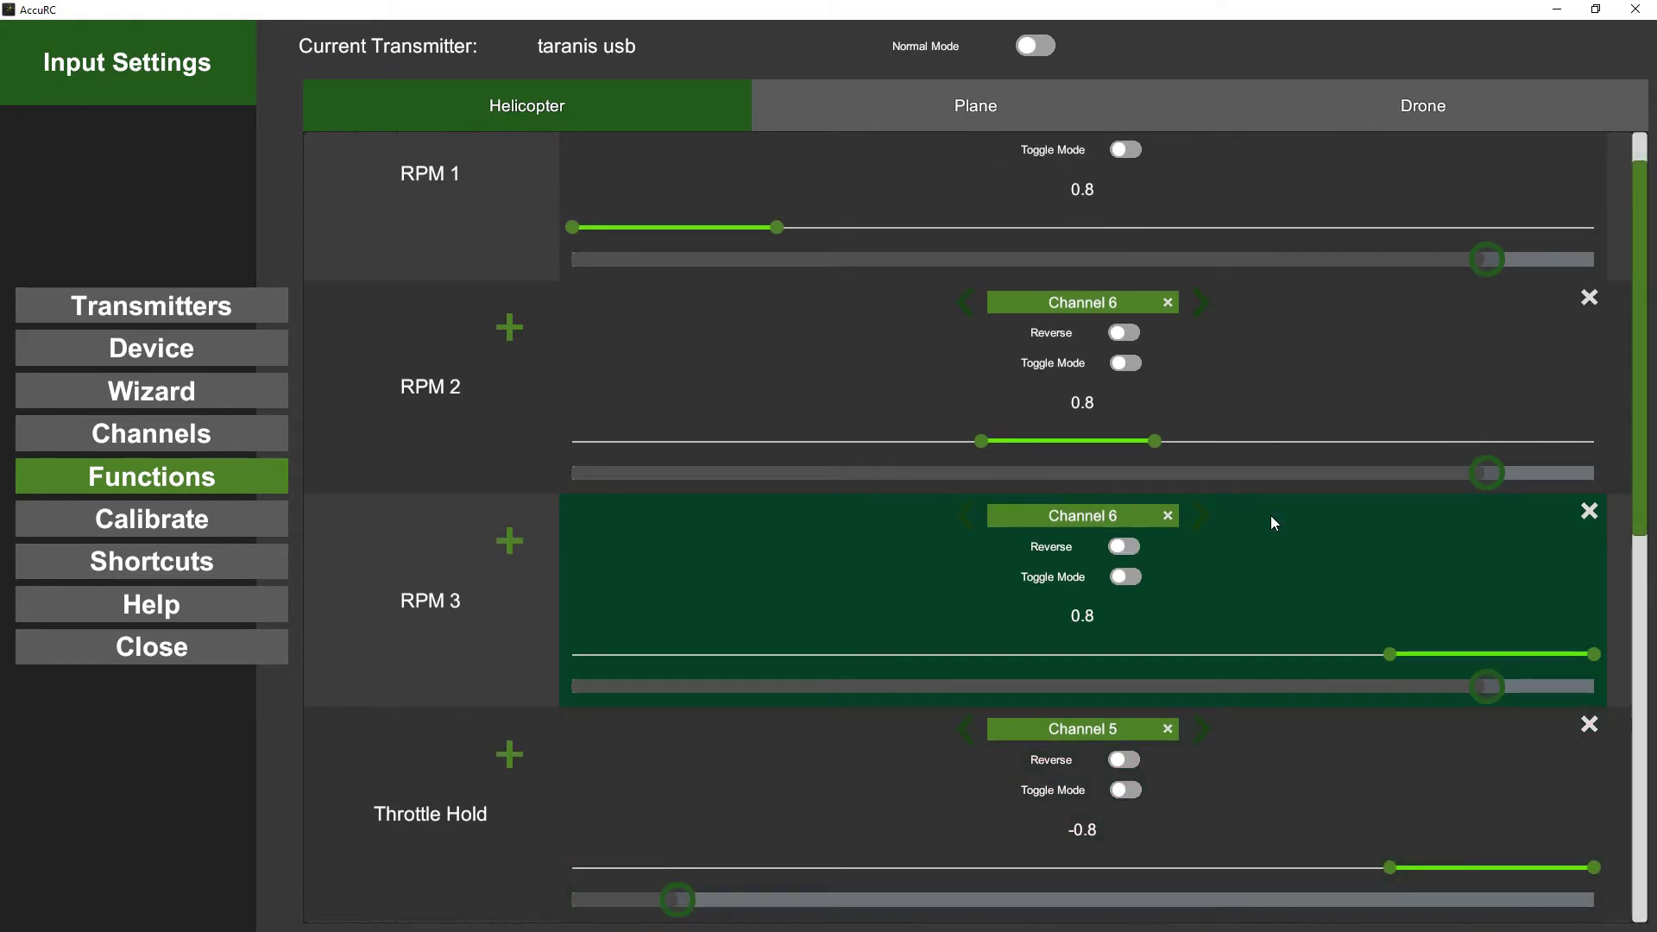
scroll(1247, 516, up, 1)
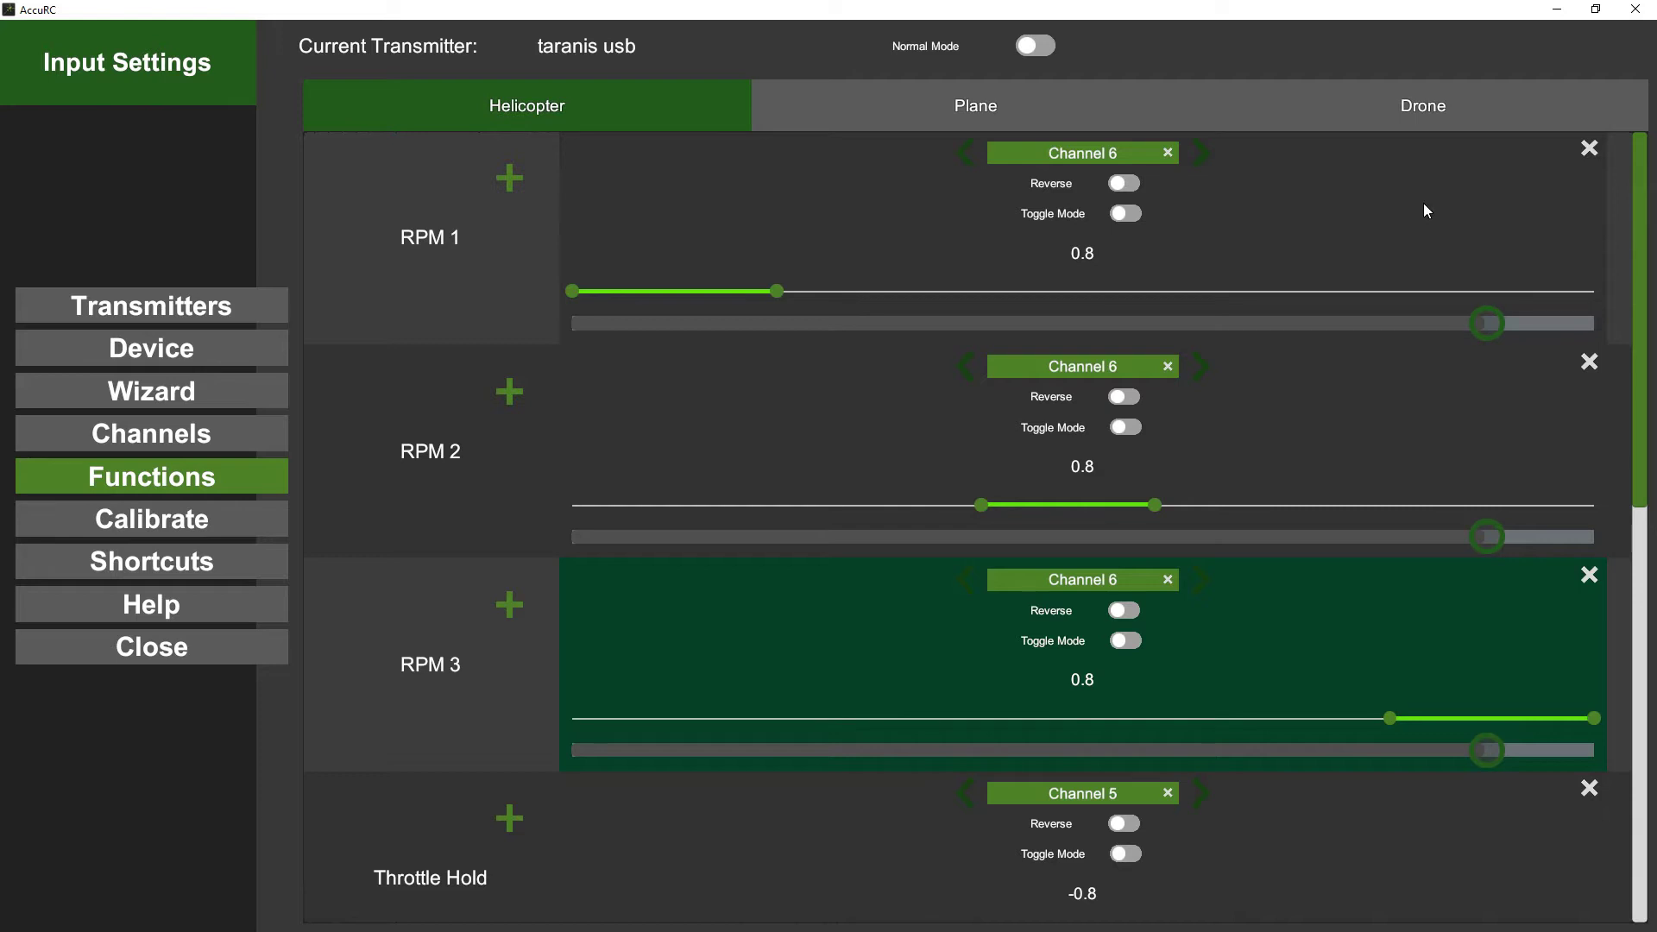
Extend the upper end of the helicopter's RPM 1 range slightly and enable Toggle Mode for Throttle Hold.
drag(776, 292, 819, 294)
scroll(909, 349, down, 1)
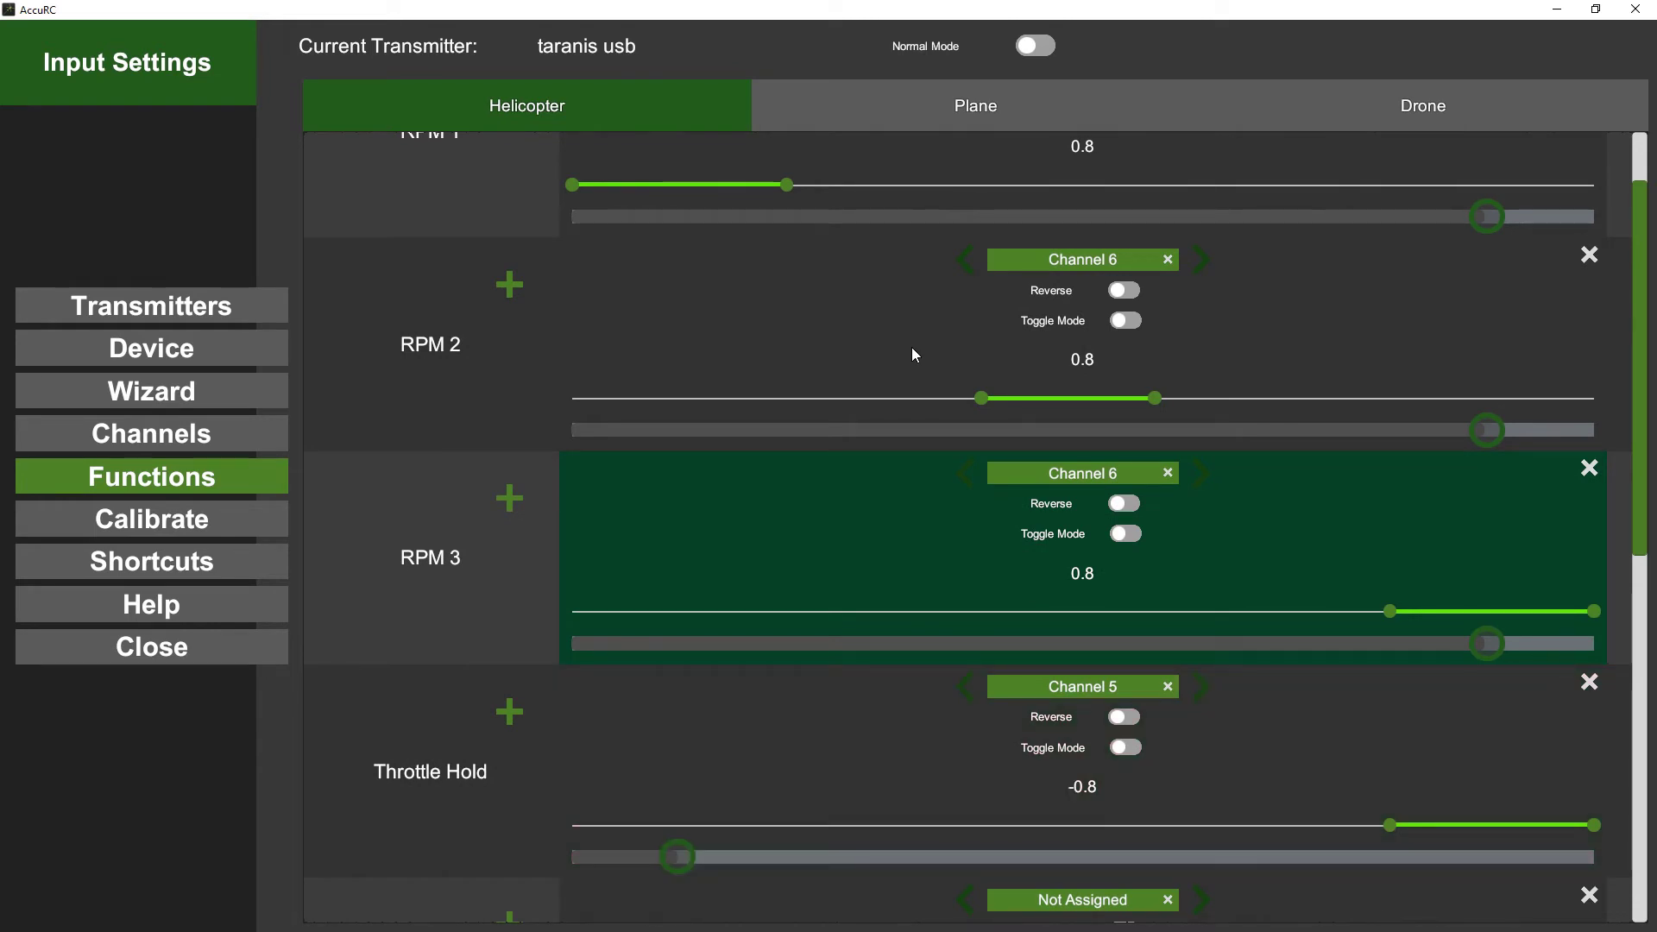
click(1128, 718)
click(1128, 718)
scroll(1209, 690, down, 2)
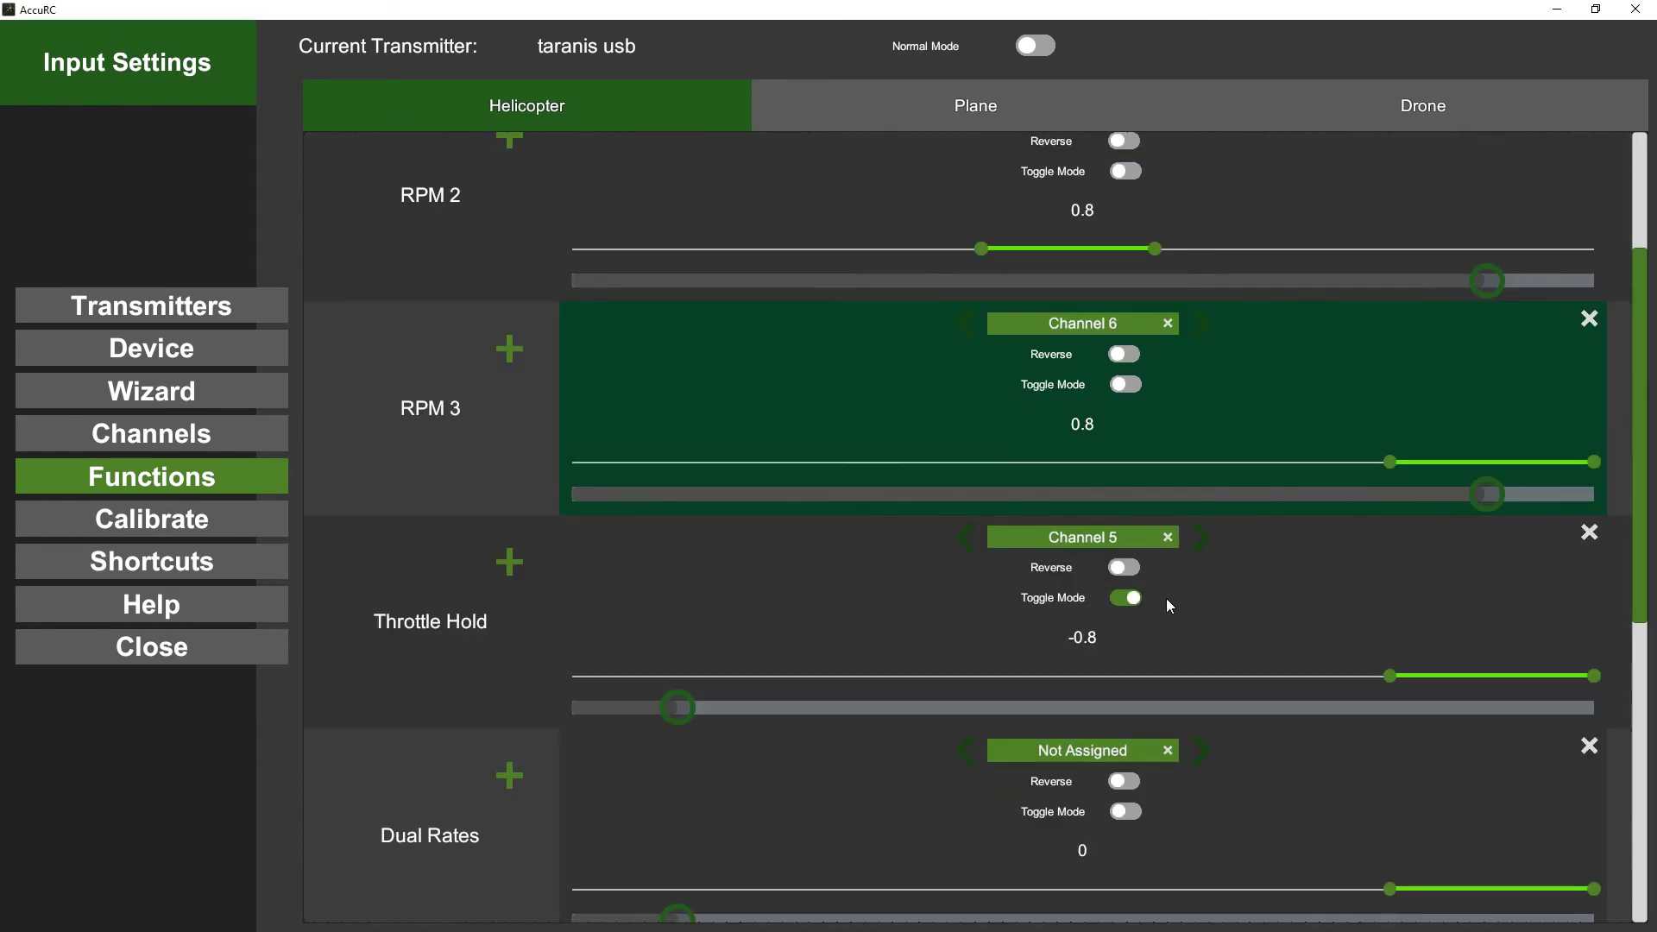
Review the remaining helicopter functions and the function assignments for Plane and Drone.
scroll(1204, 600, down, 4)
scroll(1180, 608, down, 5)
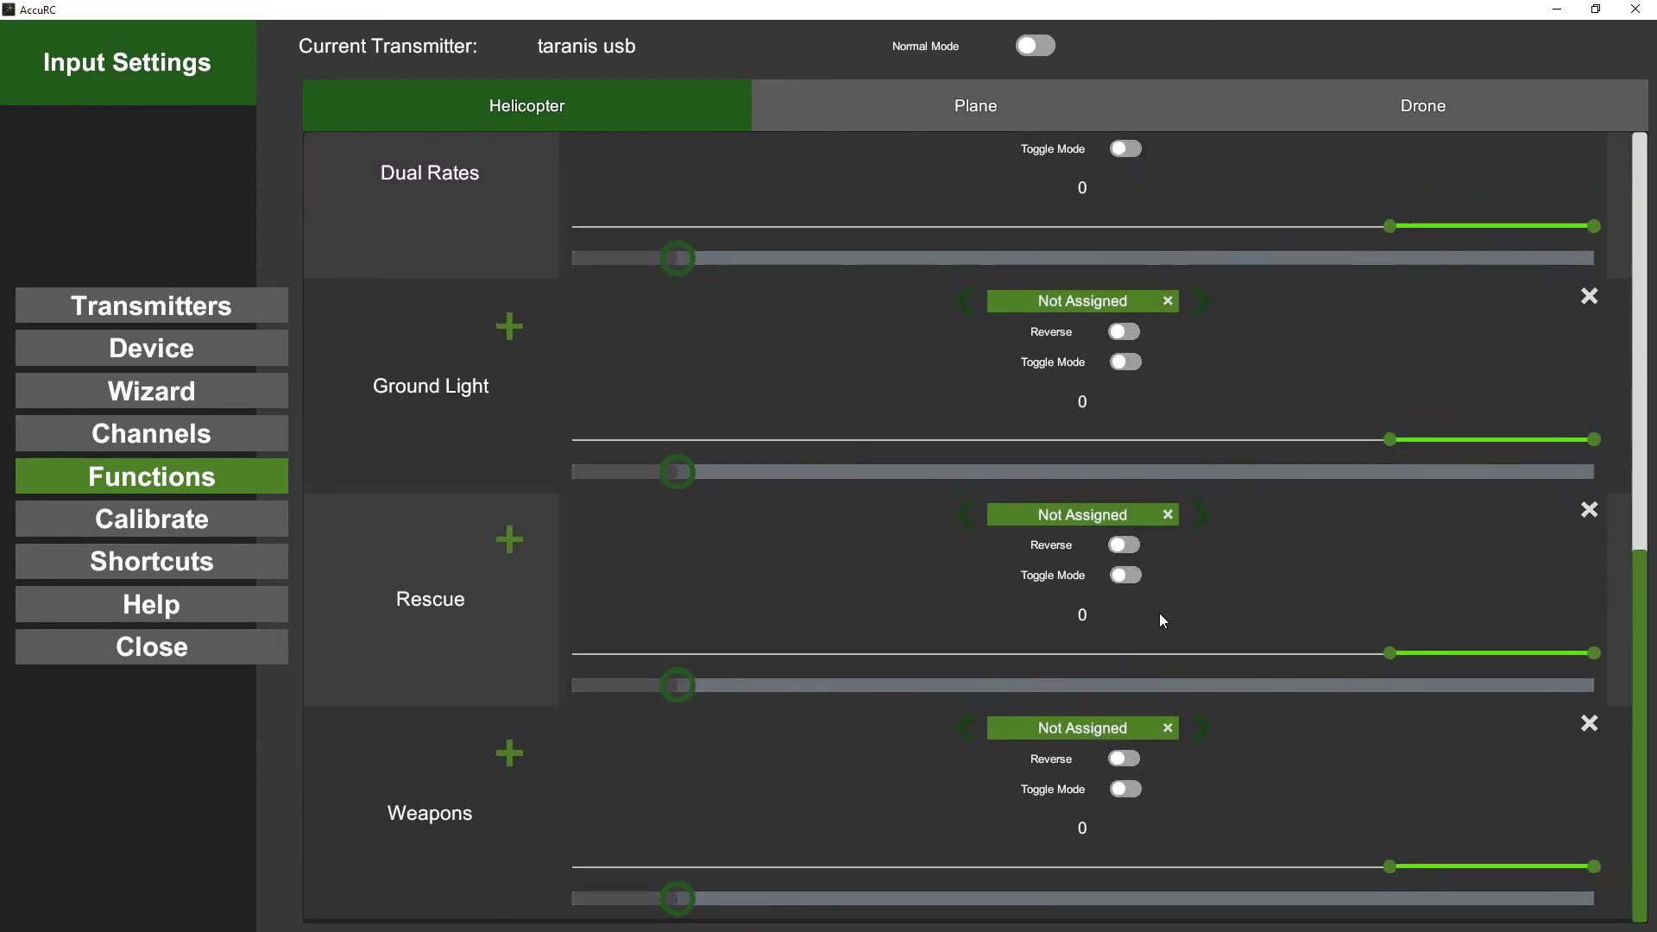
scroll(1158, 614, up, 8)
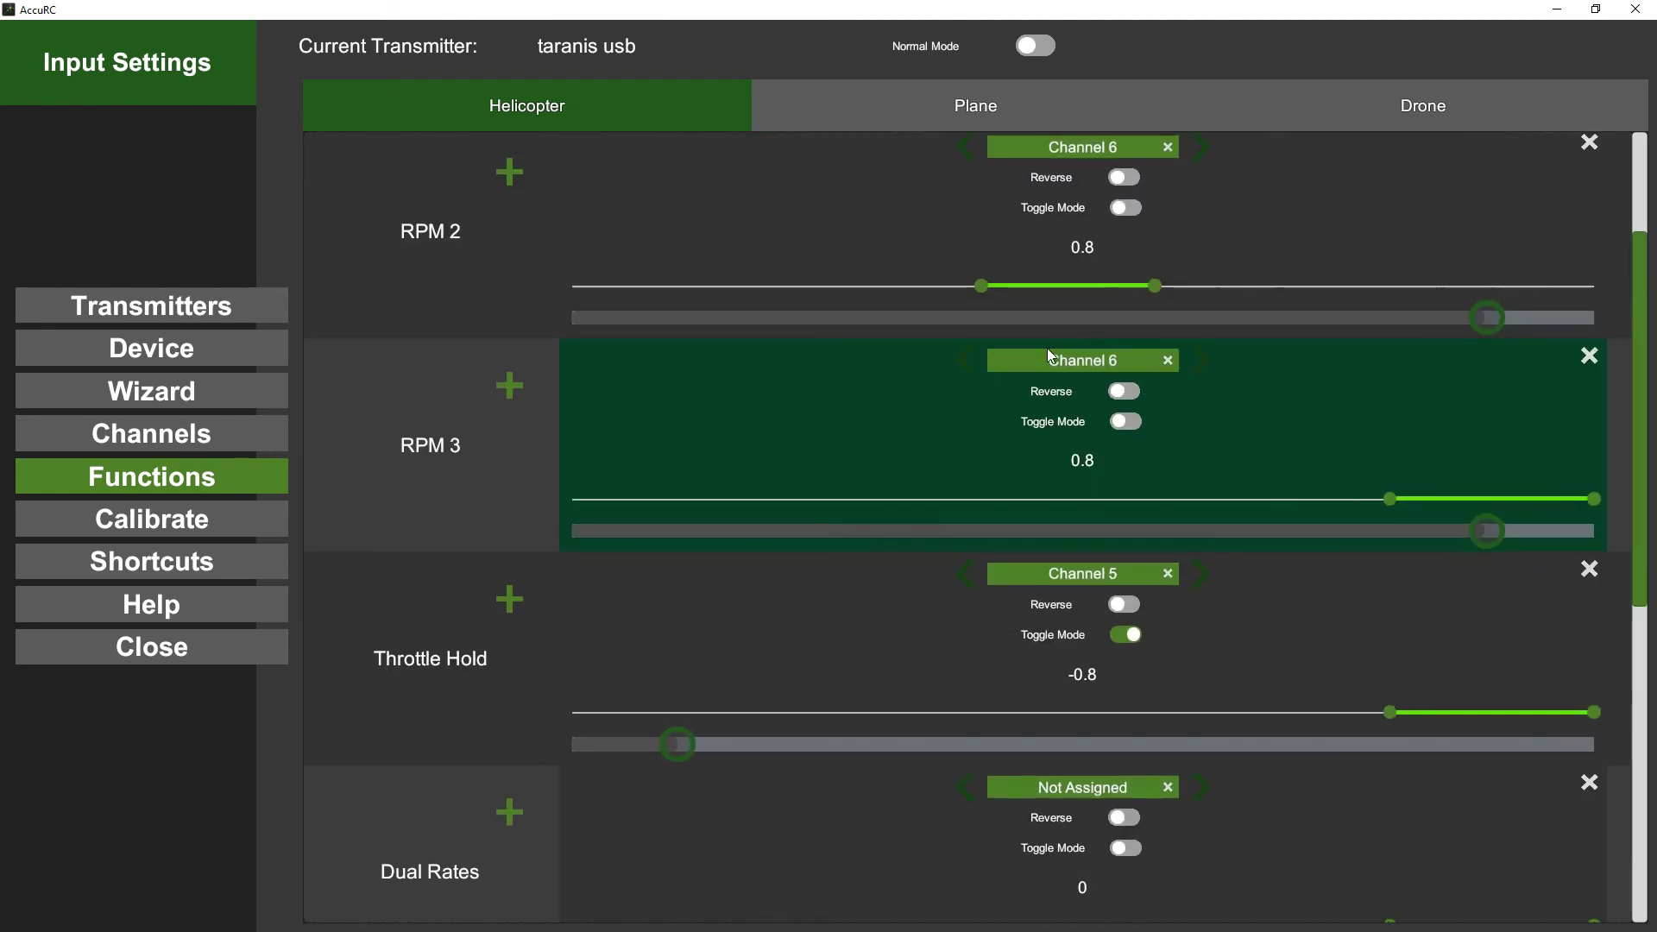
click(944, 112)
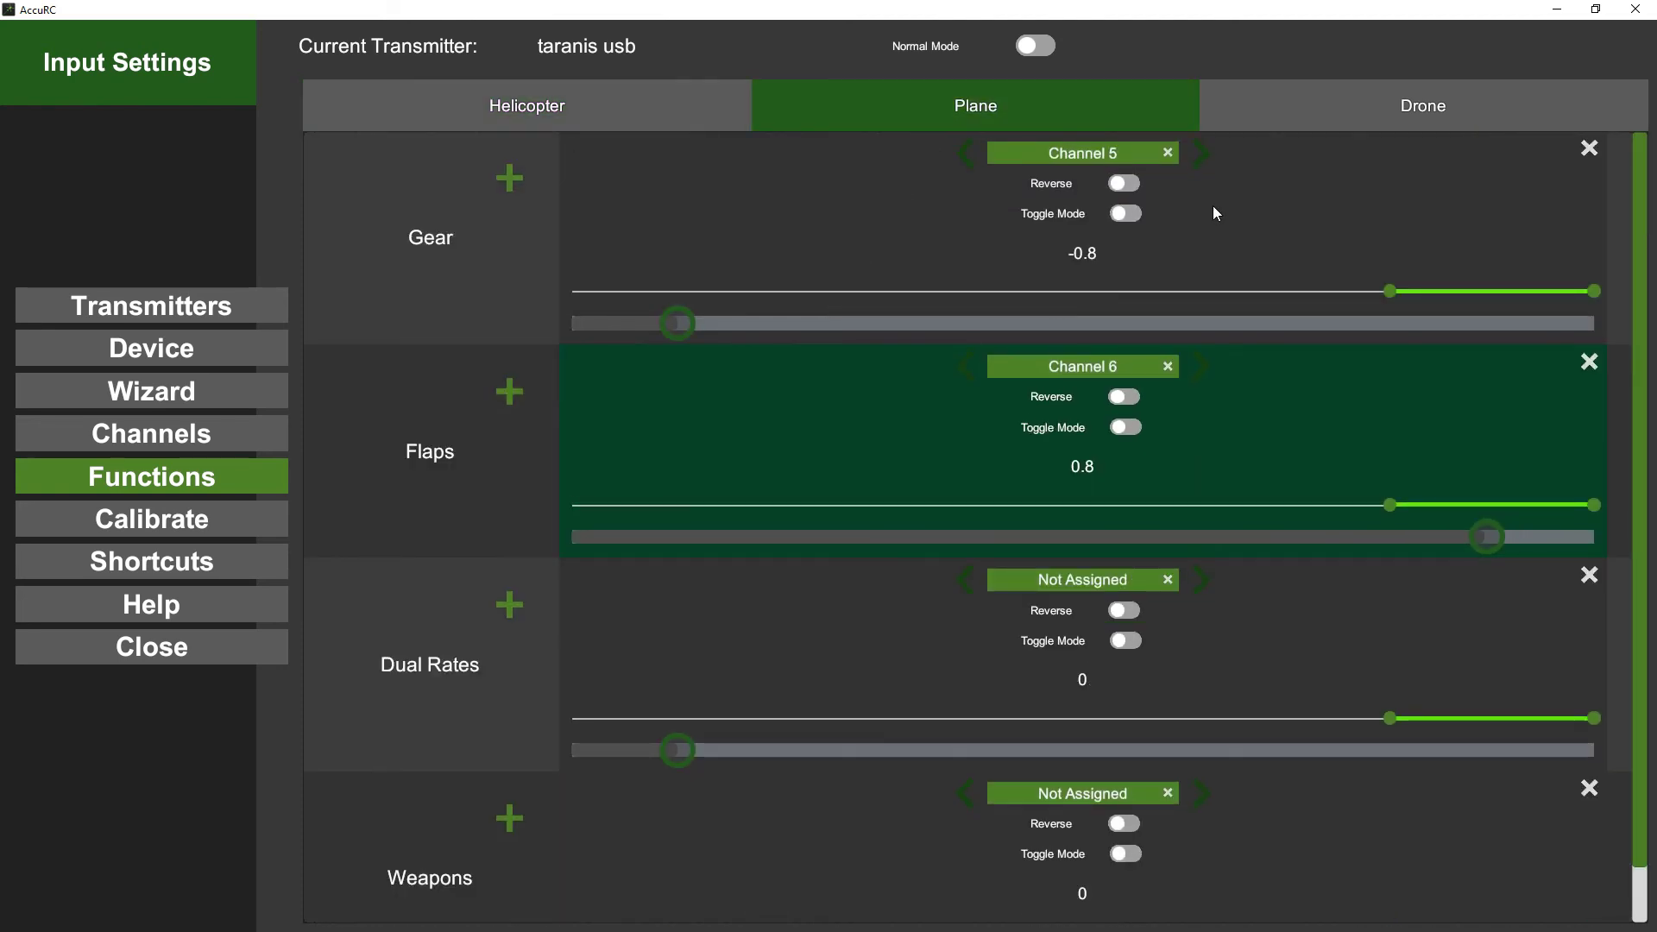
click(1327, 117)
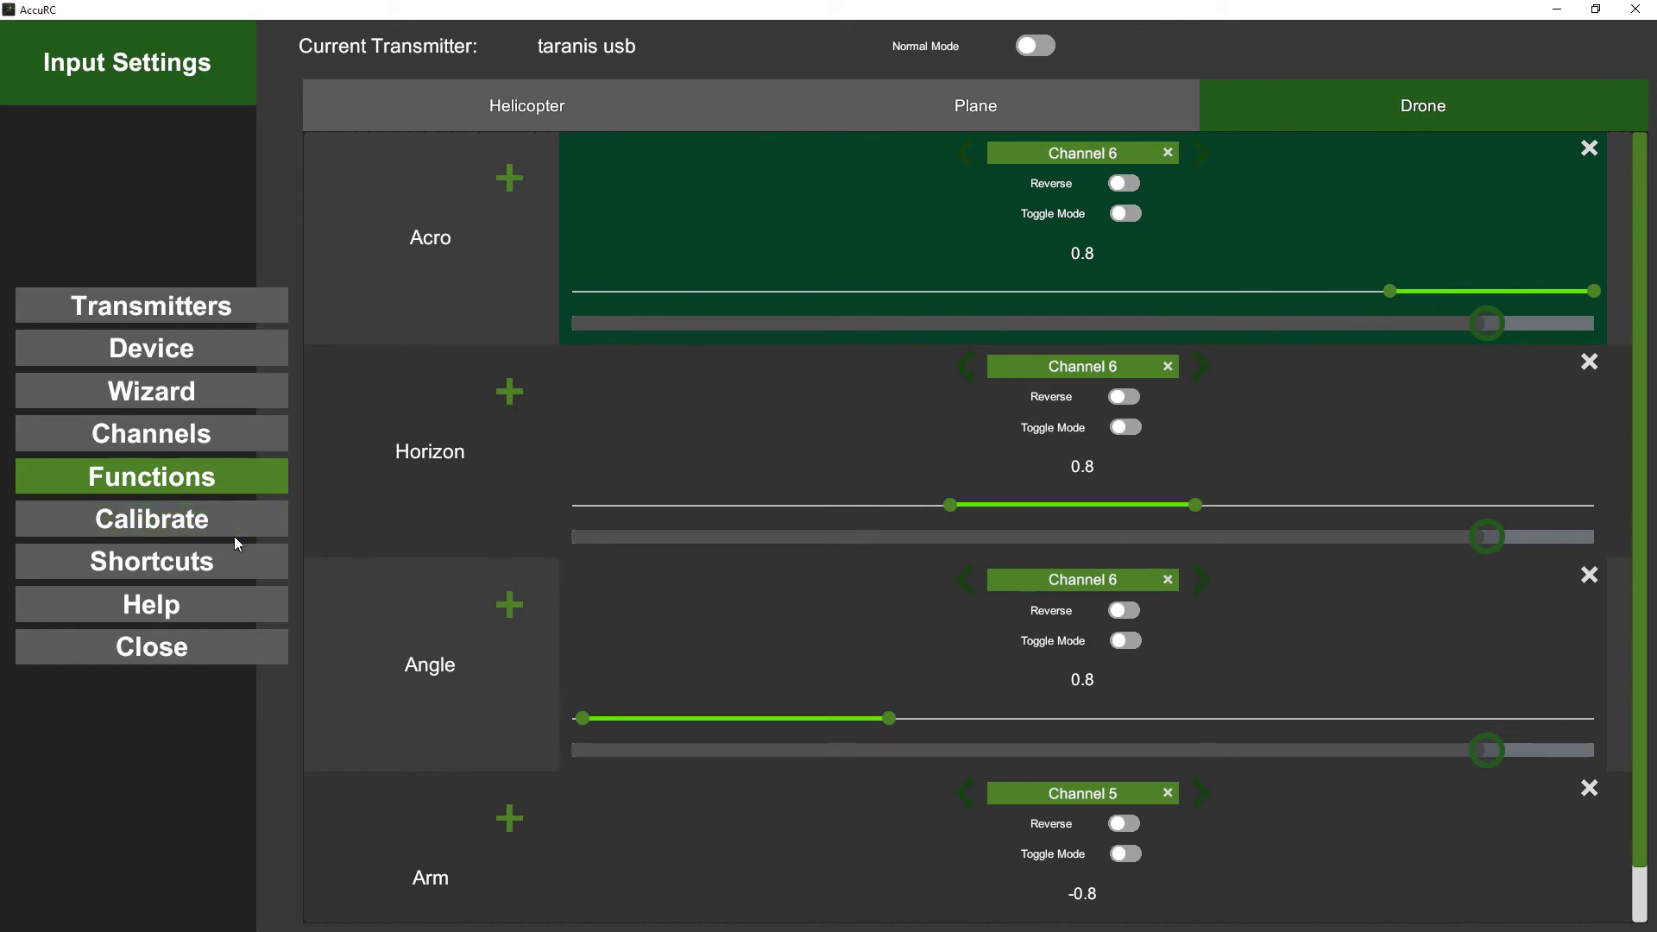
Review the channel assignments and reverse settings for Helicopter, Plane, Drone and Car, and close the input settings.
click(147, 440)
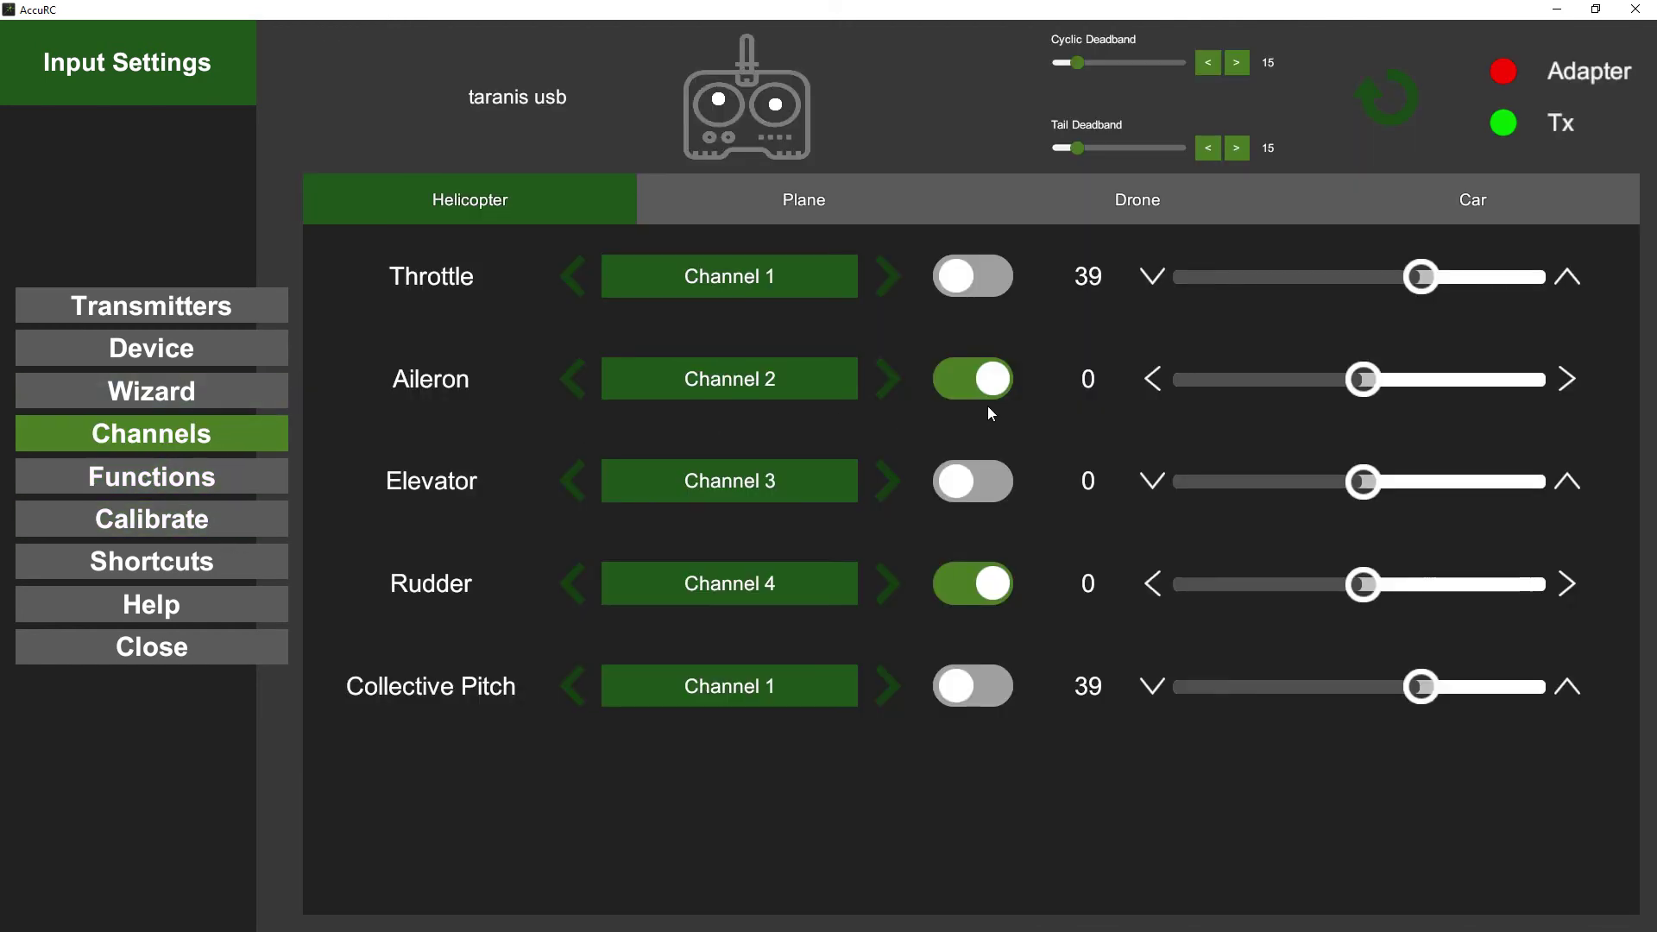
click(786, 214)
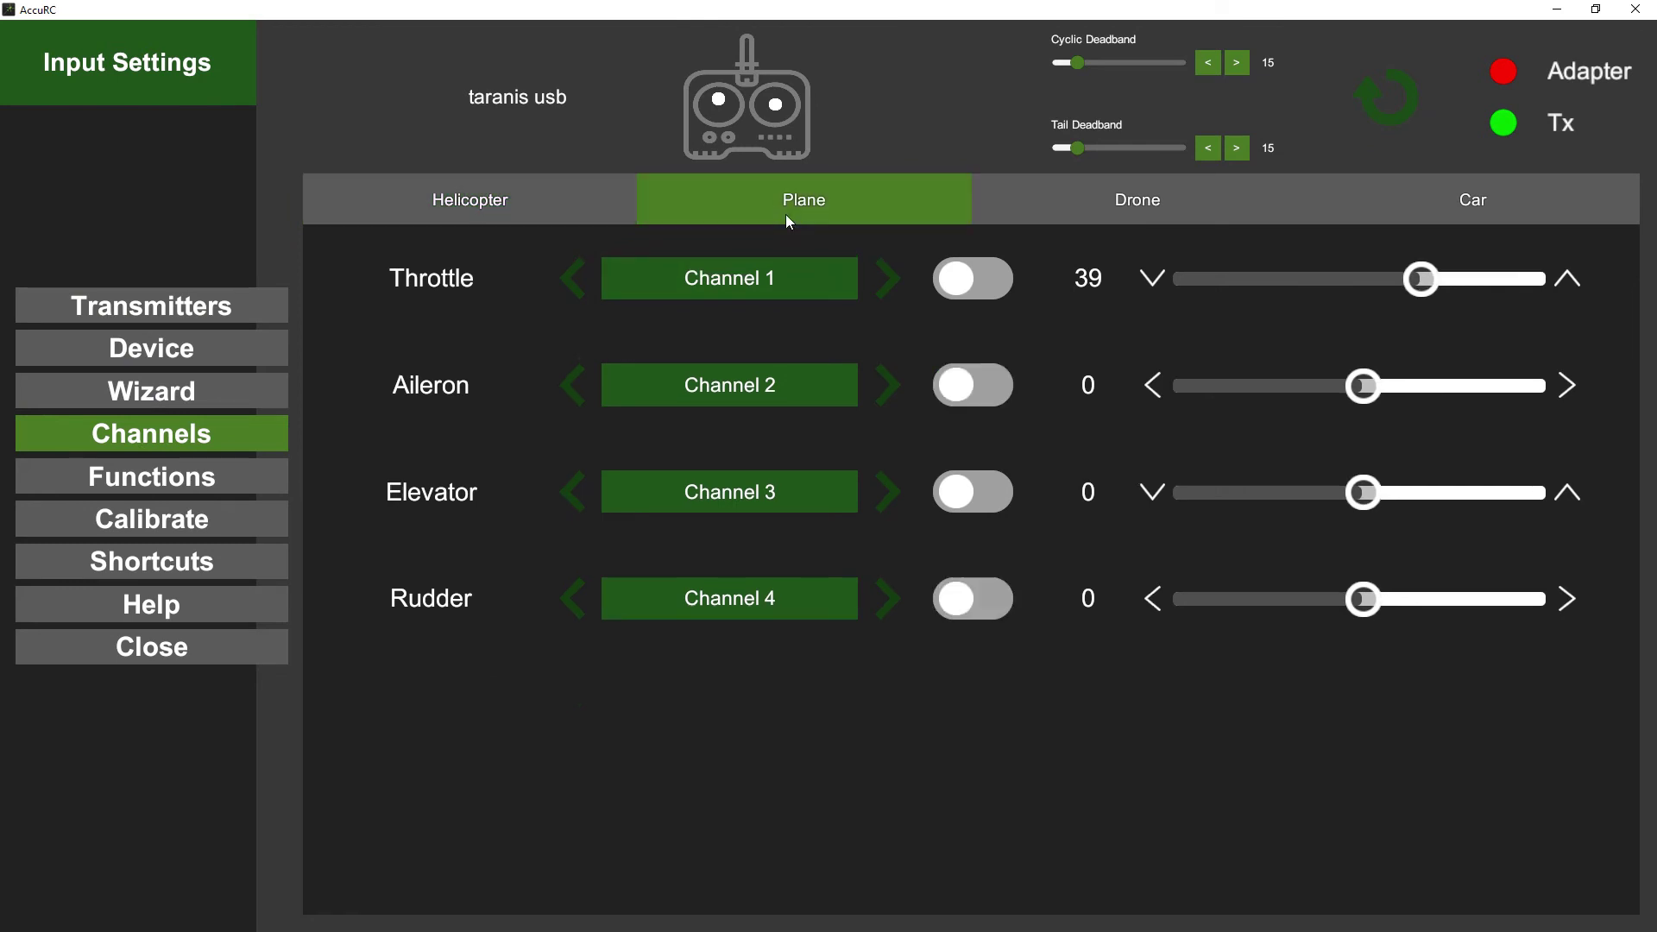
click(1131, 201)
click(1412, 202)
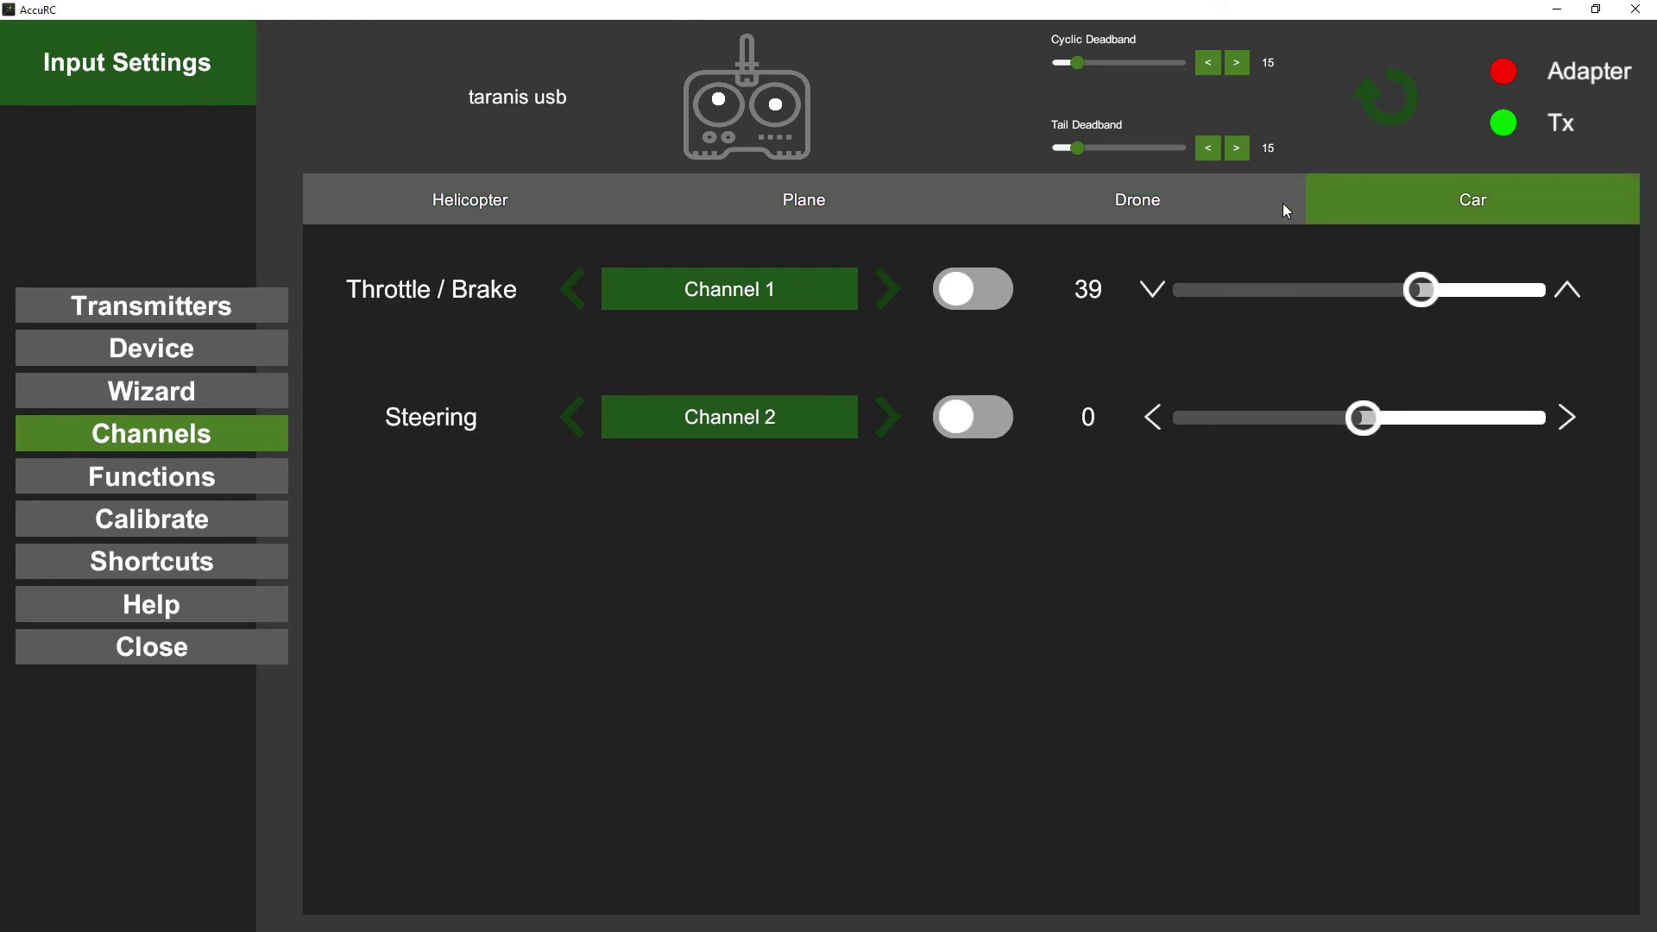
click(825, 195)
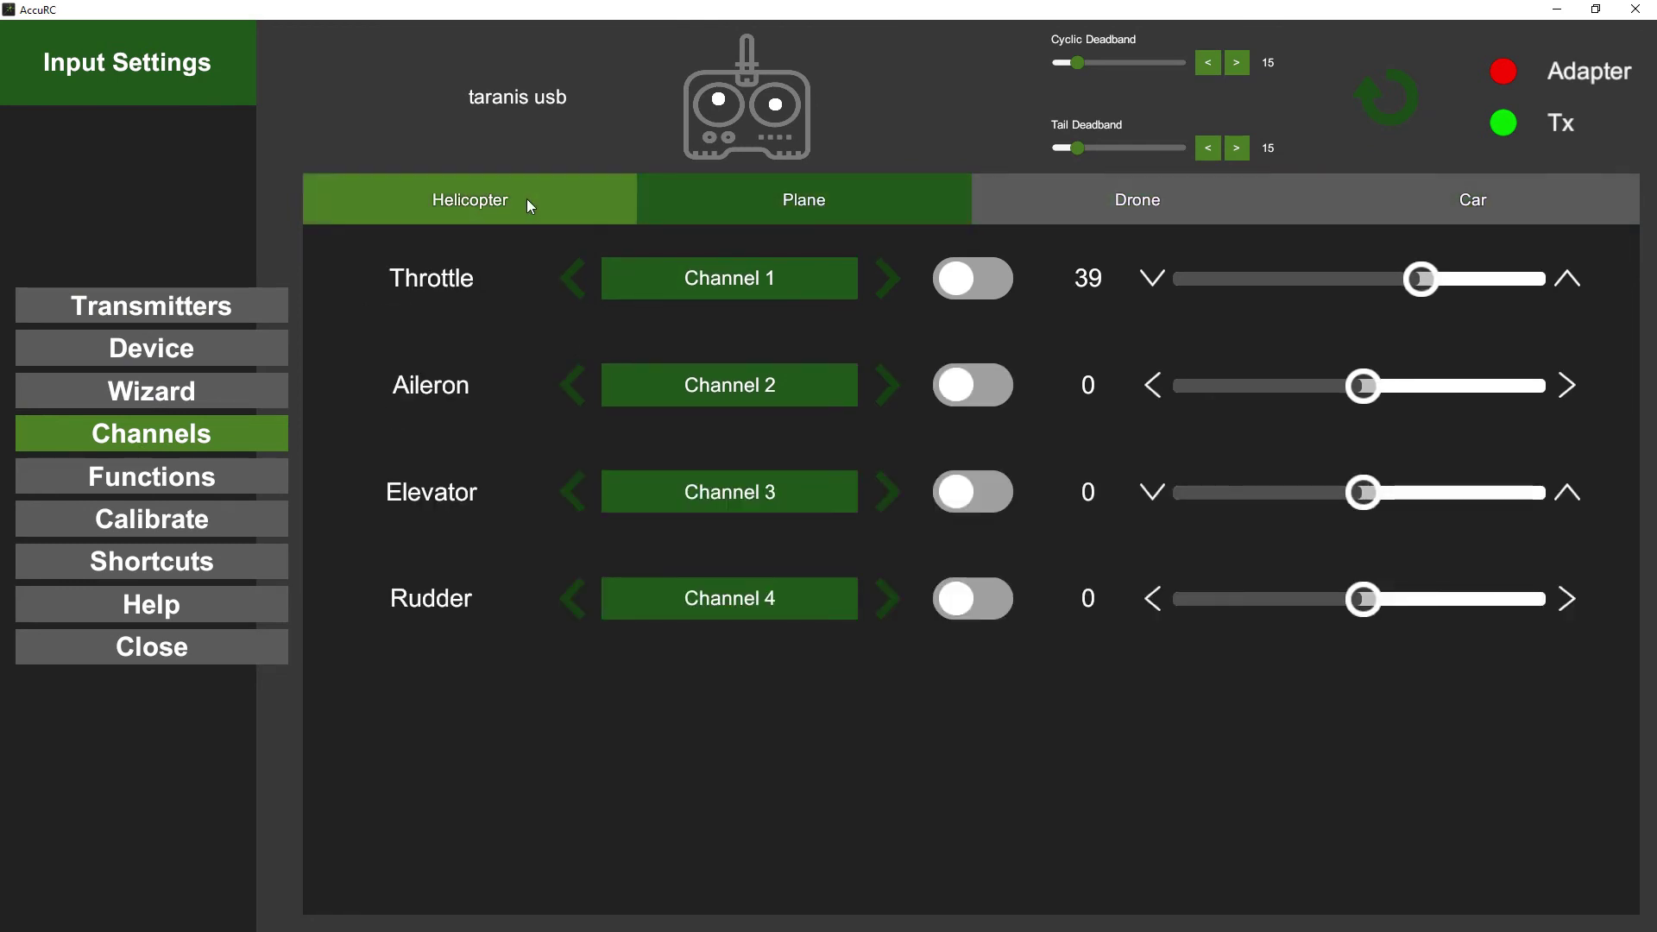
click(526, 199)
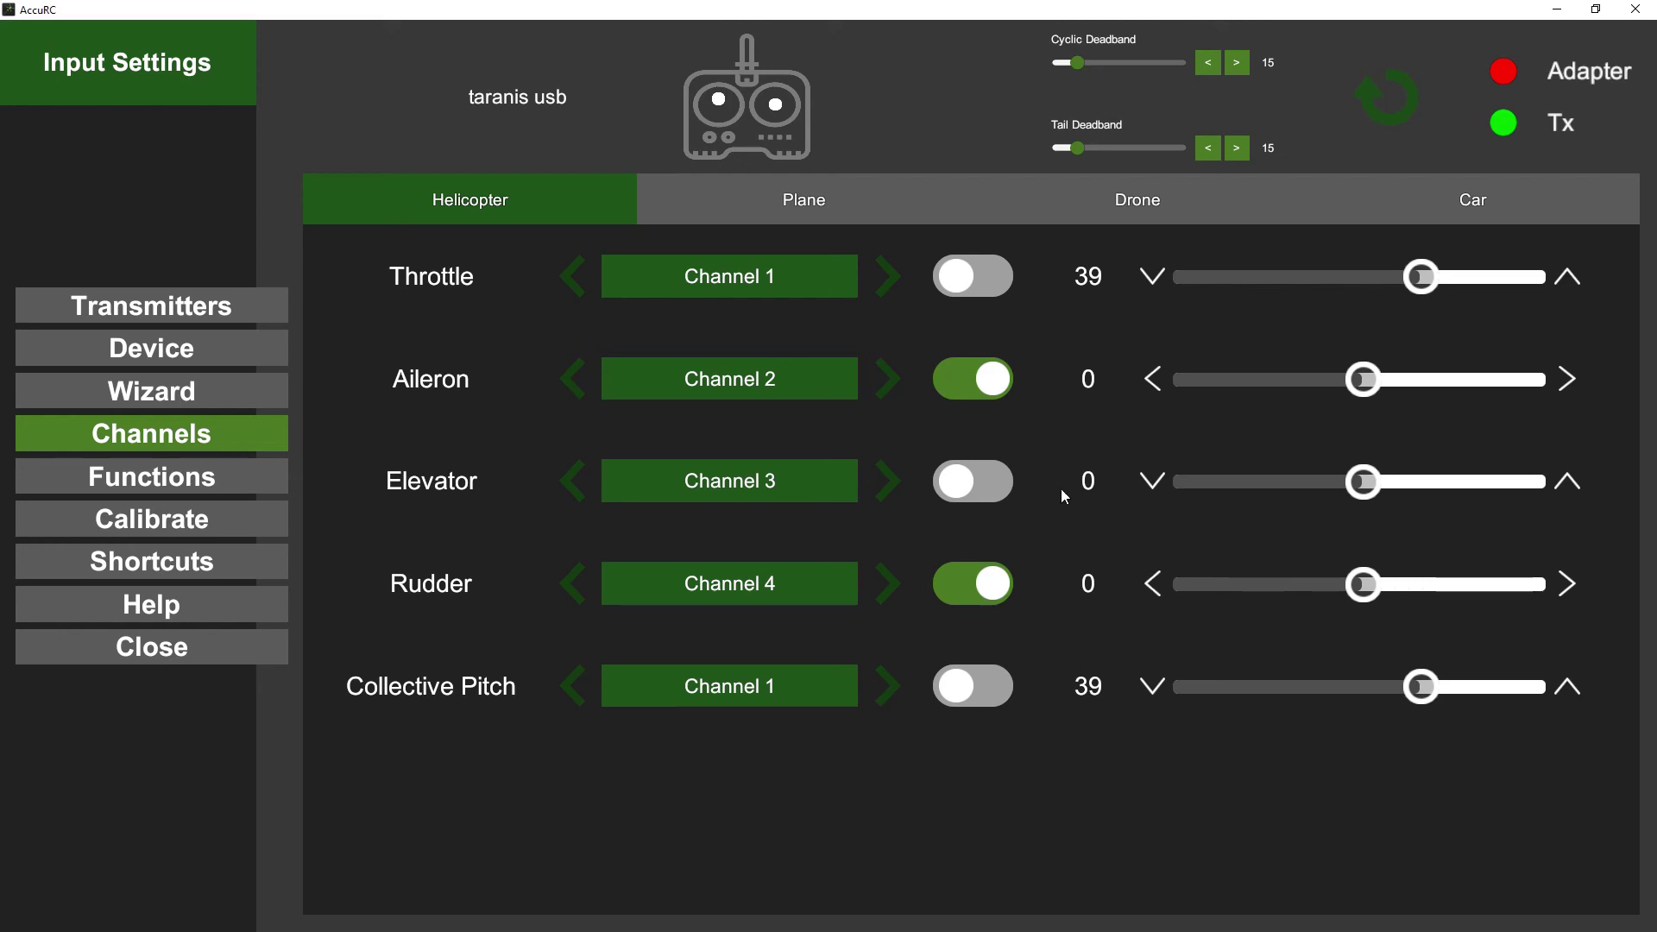
click(142, 649)
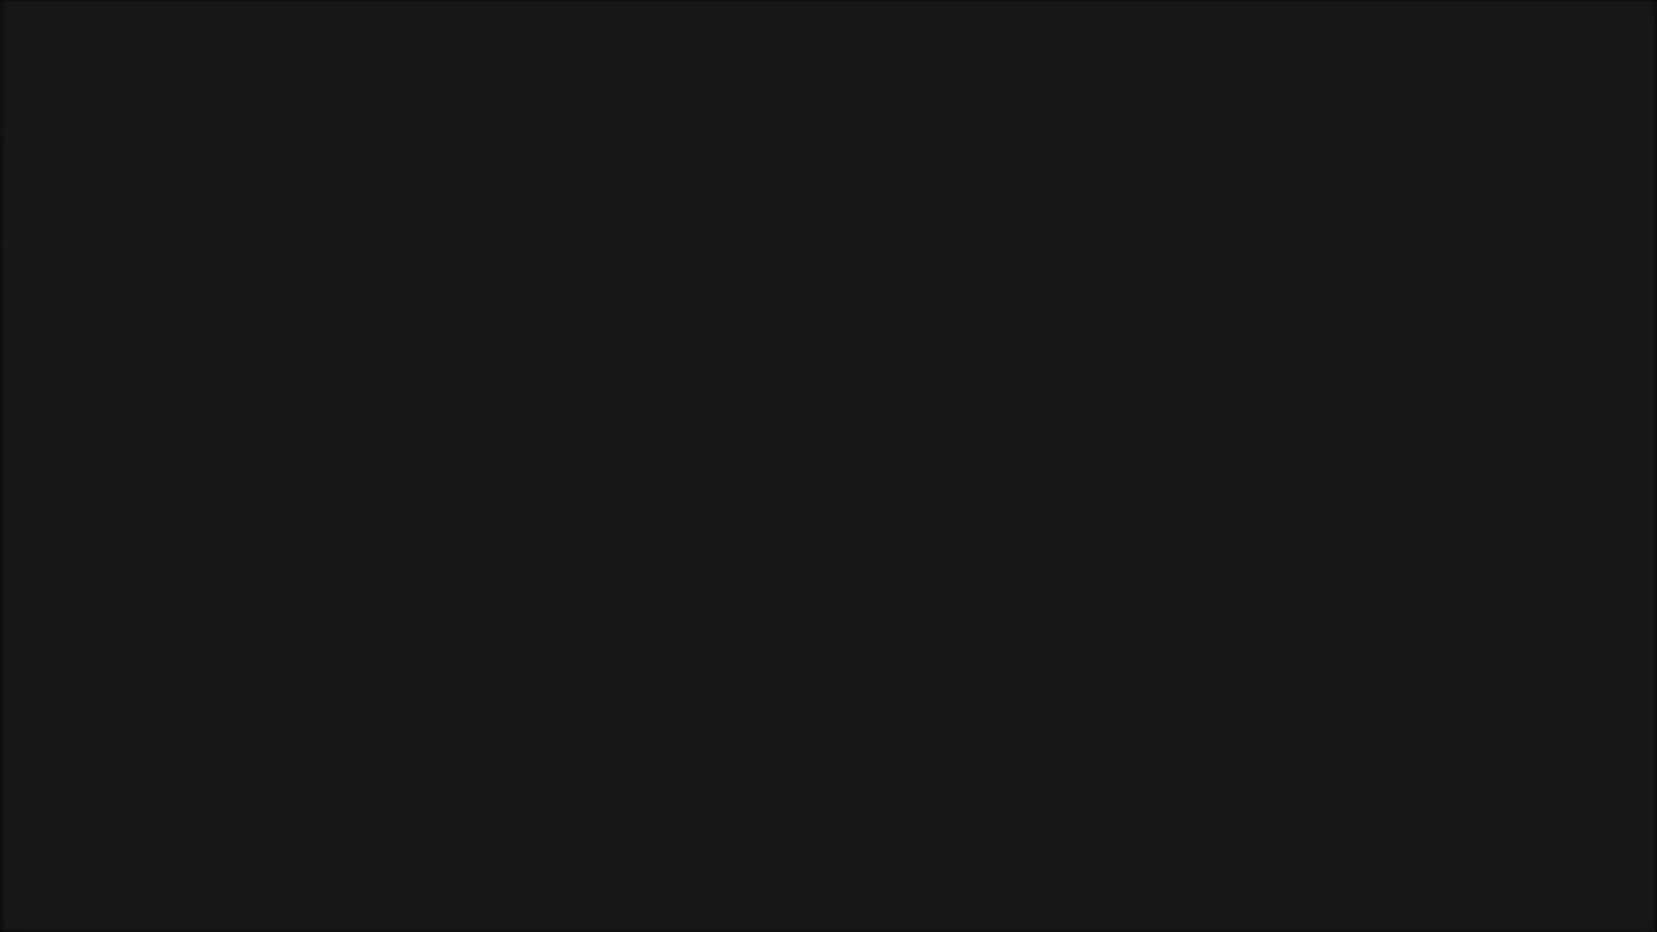